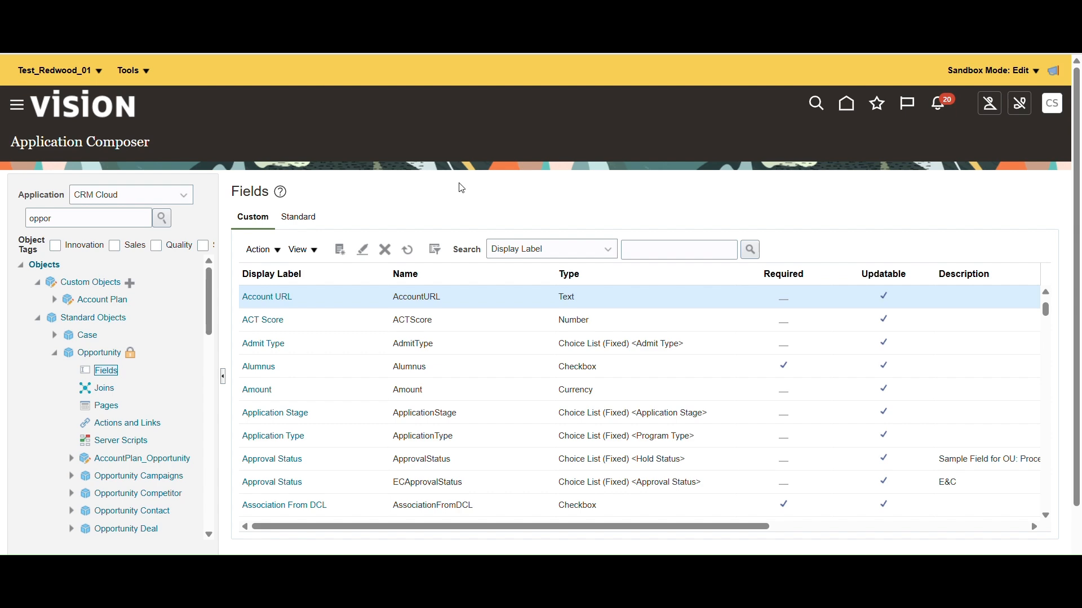
# Check the URL attribute in the REST API response and return to Application Composer
pyautogui.click(397, 25)
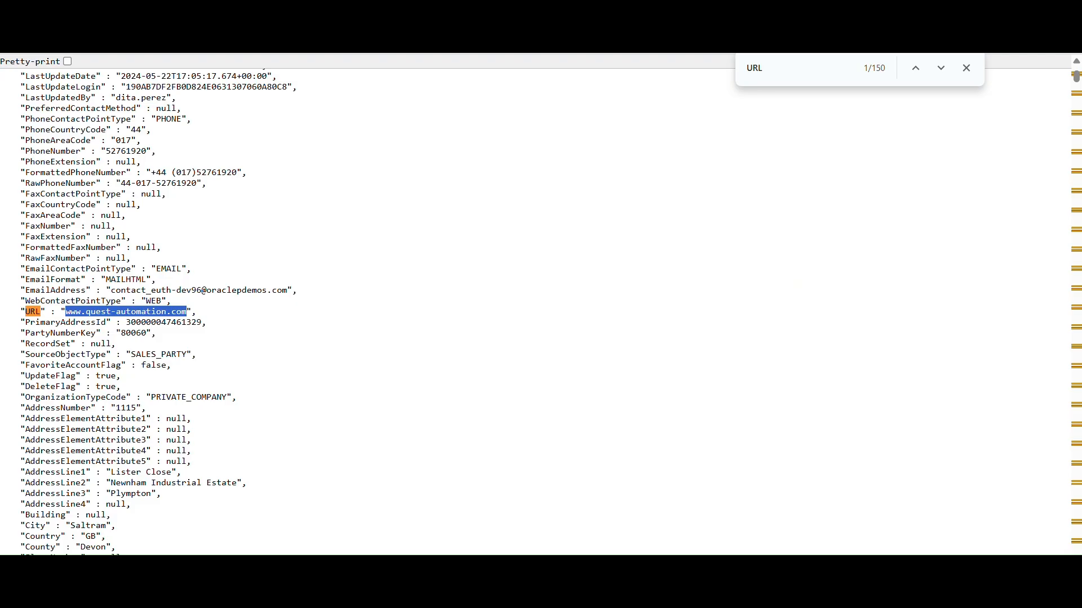
pyautogui.click(131, 17)
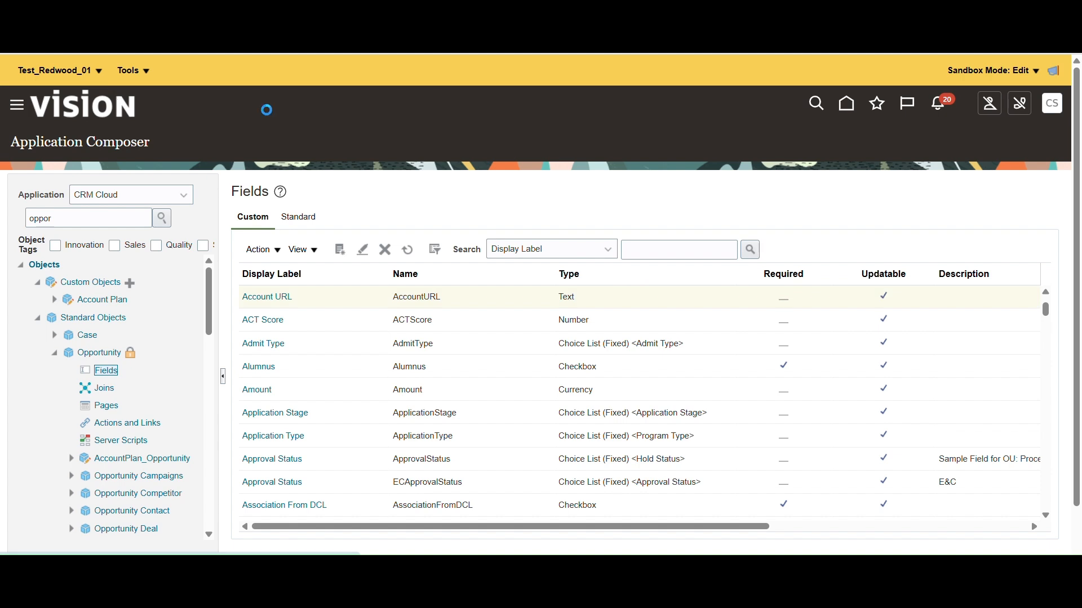
# Open Visual Builder from the Configuration group and enter the Redwood Sales Migration project
pyautogui.scroll(-10, 225, 449)
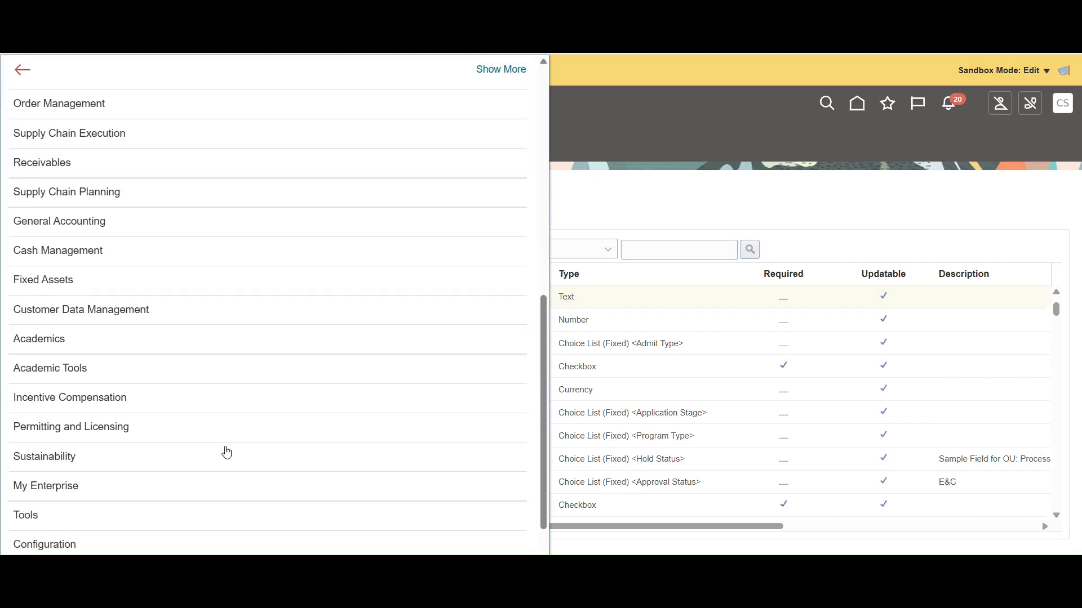
pyautogui.click(76, 494)
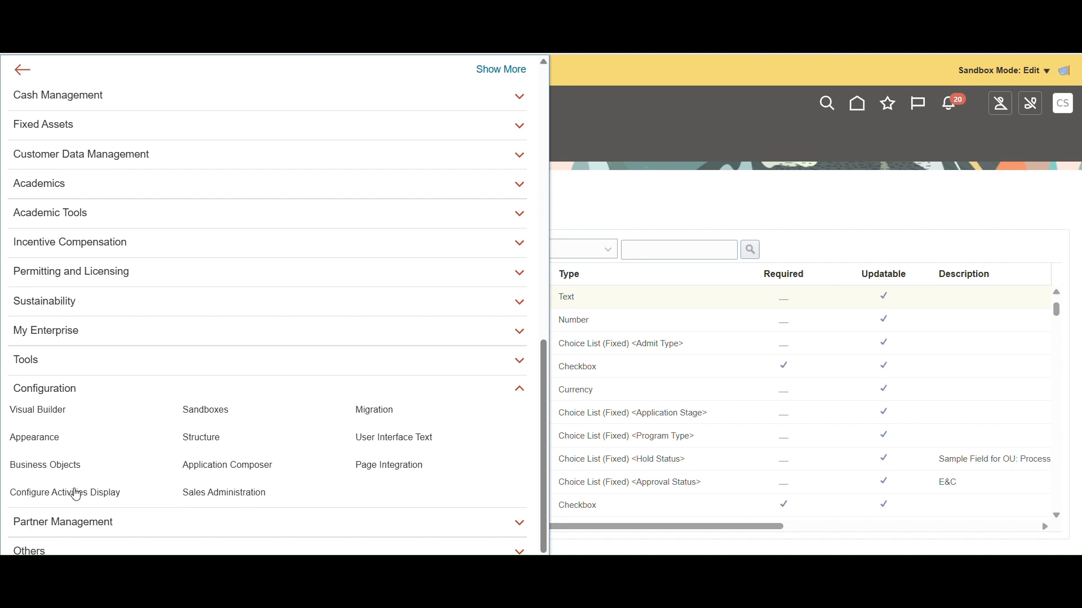
pyautogui.click(35, 418)
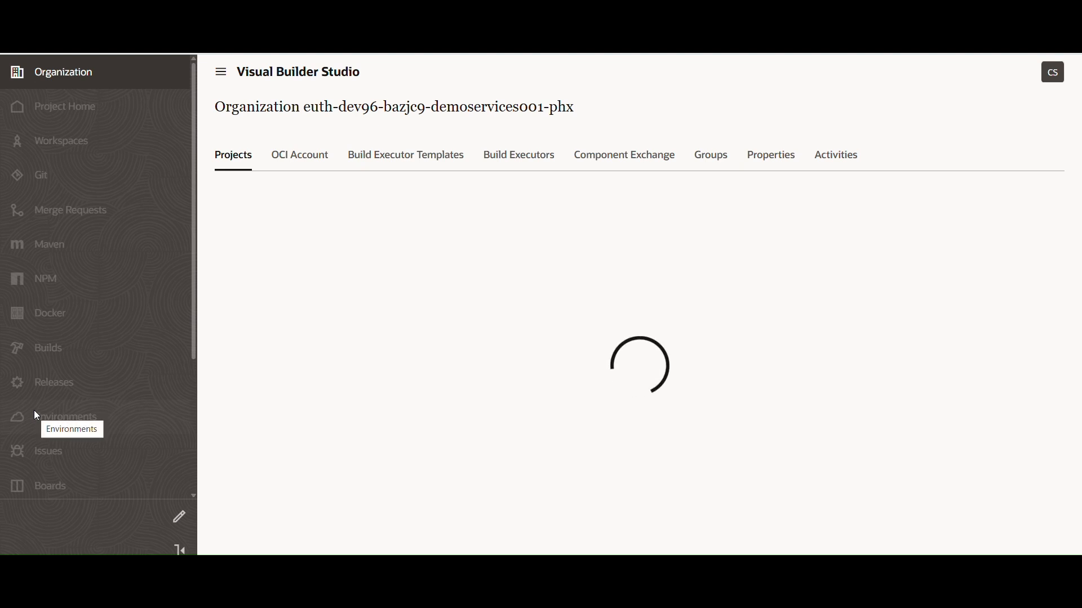
pyautogui.click(309, 489)
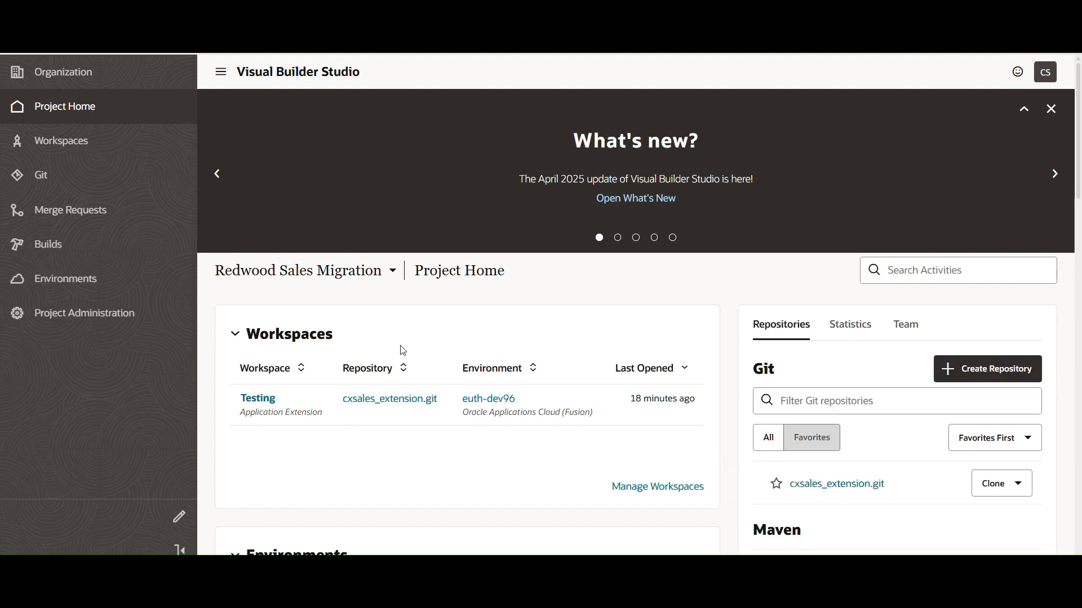
# Create a Git branch named Test_Rest_API based on main in the cxsales_extension.git repository
pyautogui.click(142, 177)
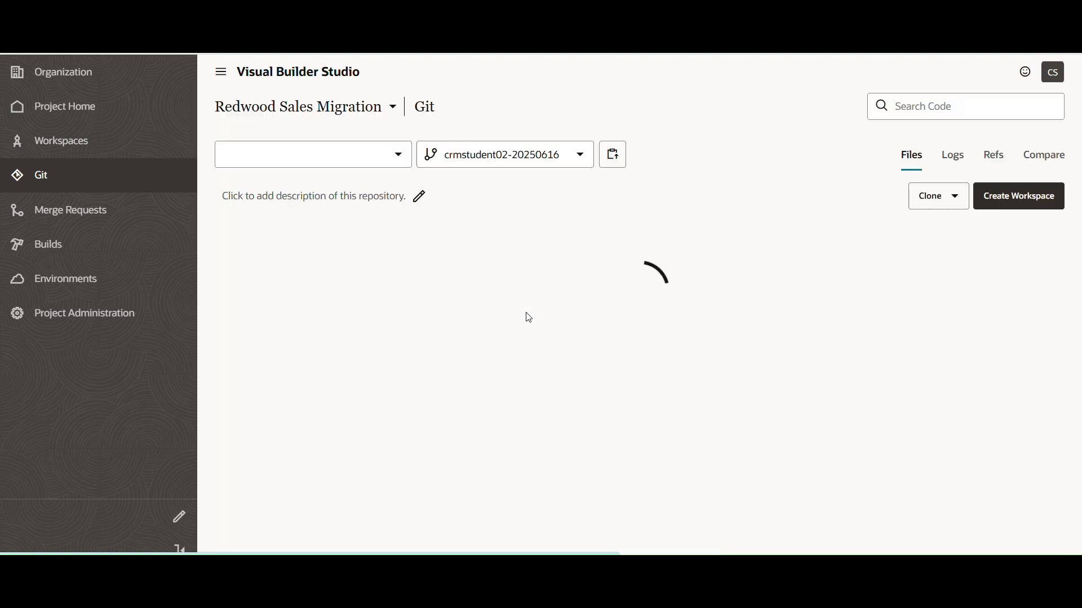
pyautogui.click(995, 162)
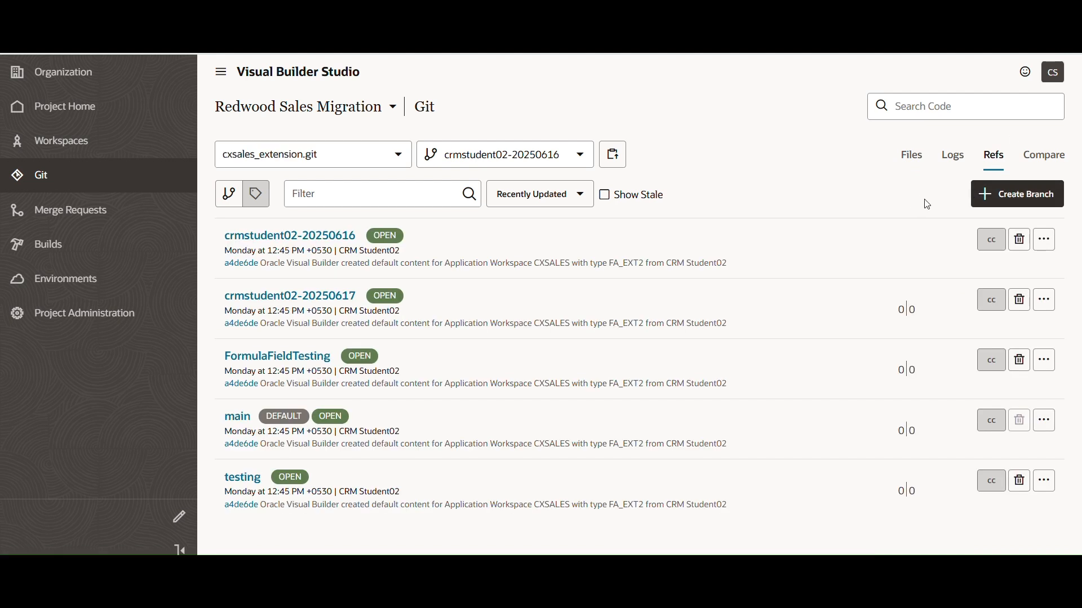
pyautogui.click(1022, 202)
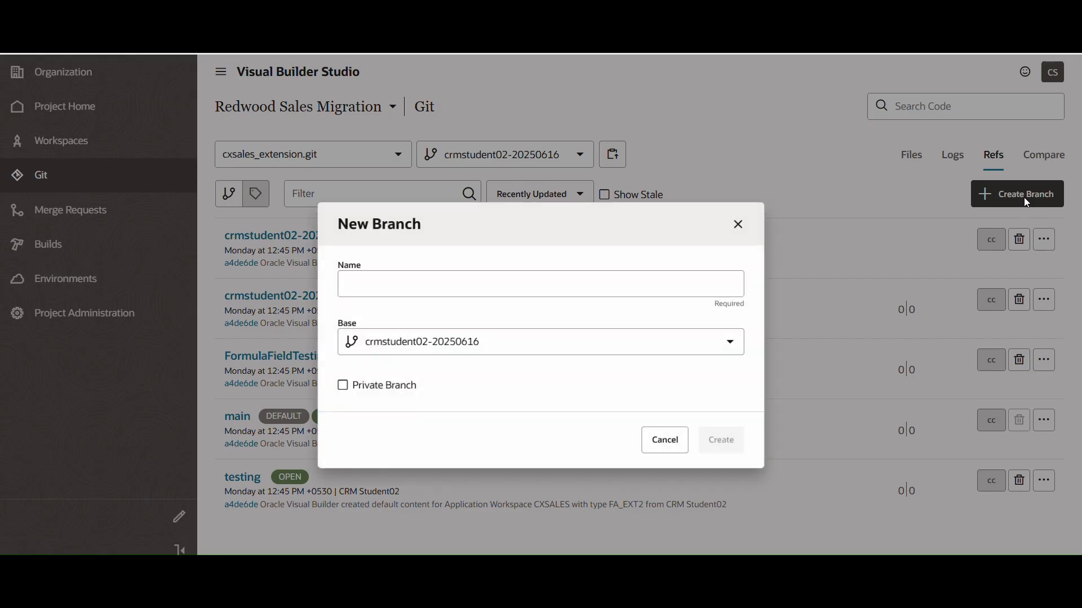
pyautogui.click(445, 349)
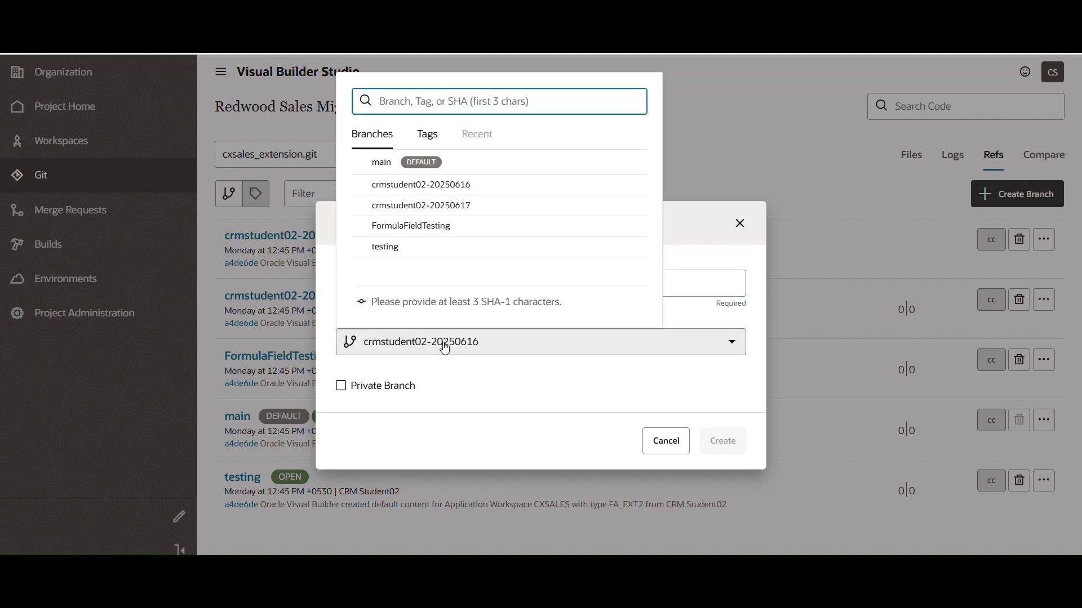
pyautogui.click(394, 169)
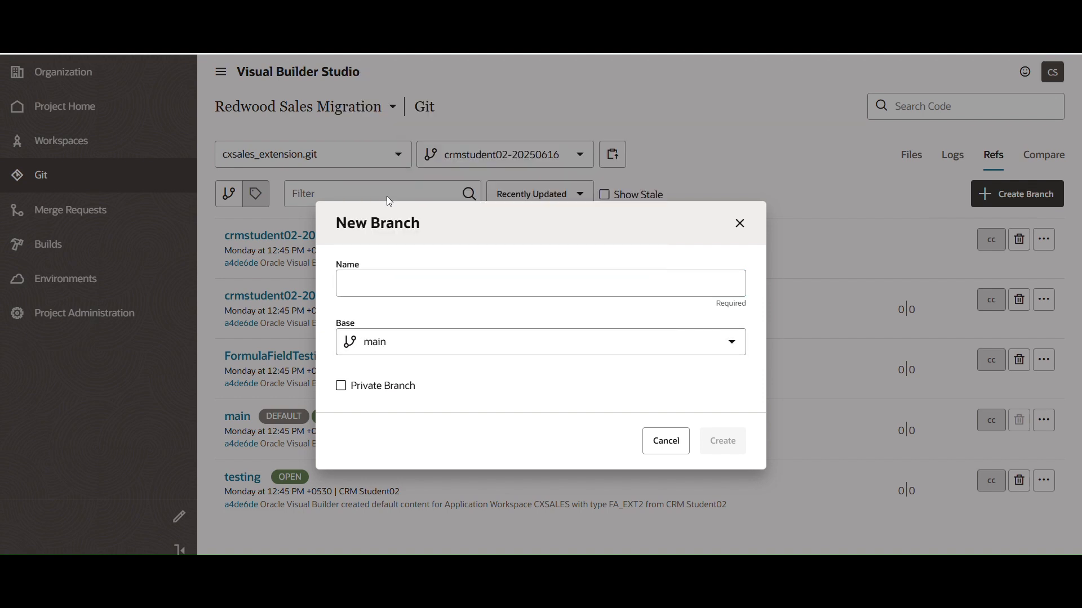
pyautogui.click(386, 286)
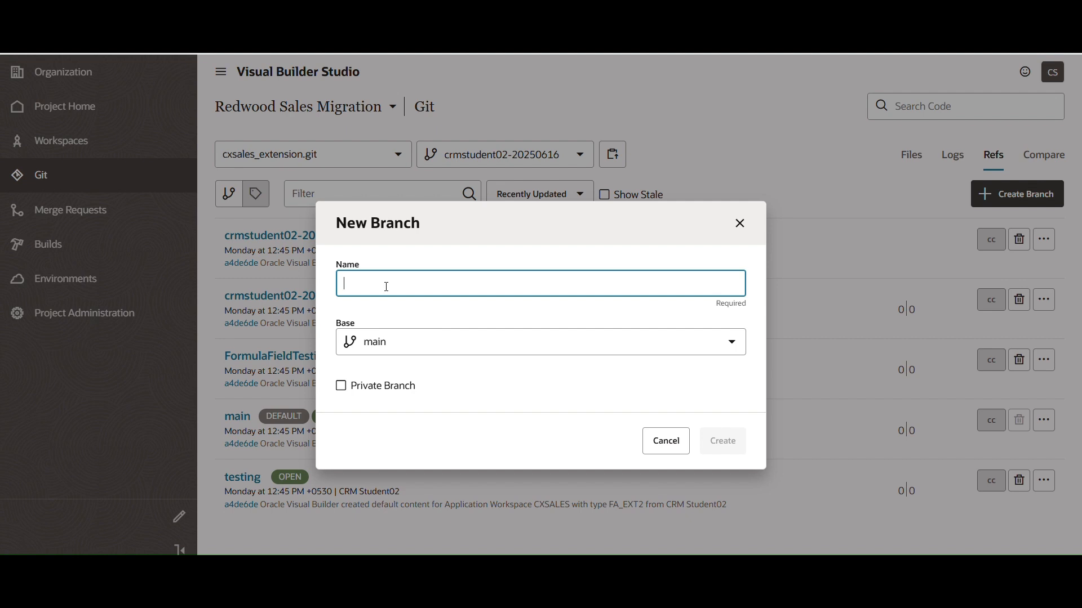
pyautogui.write('Test_Rest_API')
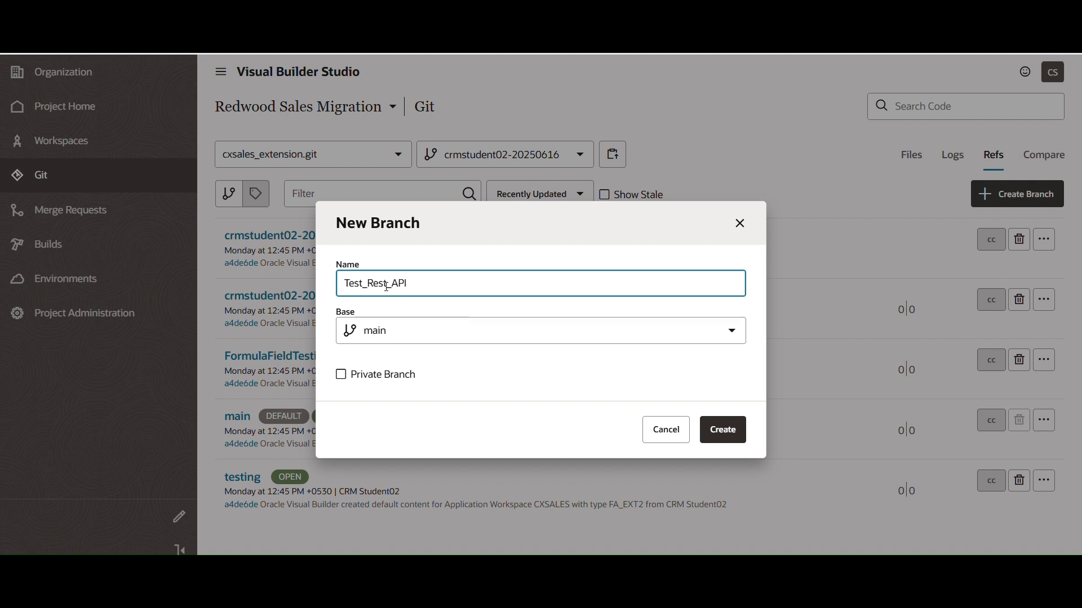
pyautogui.click(723, 431)
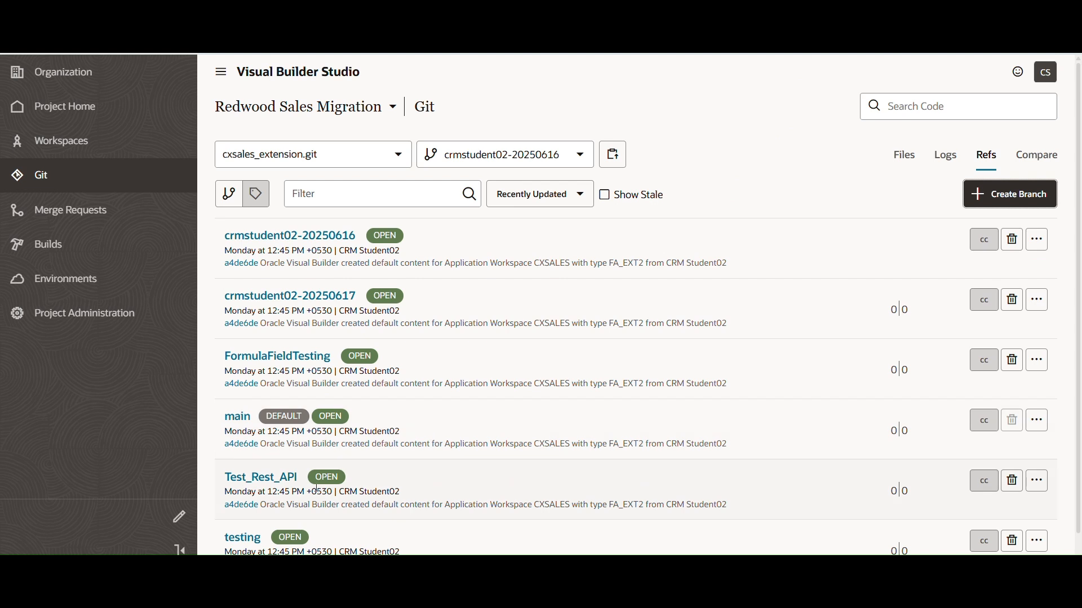
# Open the Testing workspace and switch it to the Test_Rest_API branch with the Test_Redwood_01 sandbox
pyautogui.click(47, 153)
pyautogui.click(240, 227)
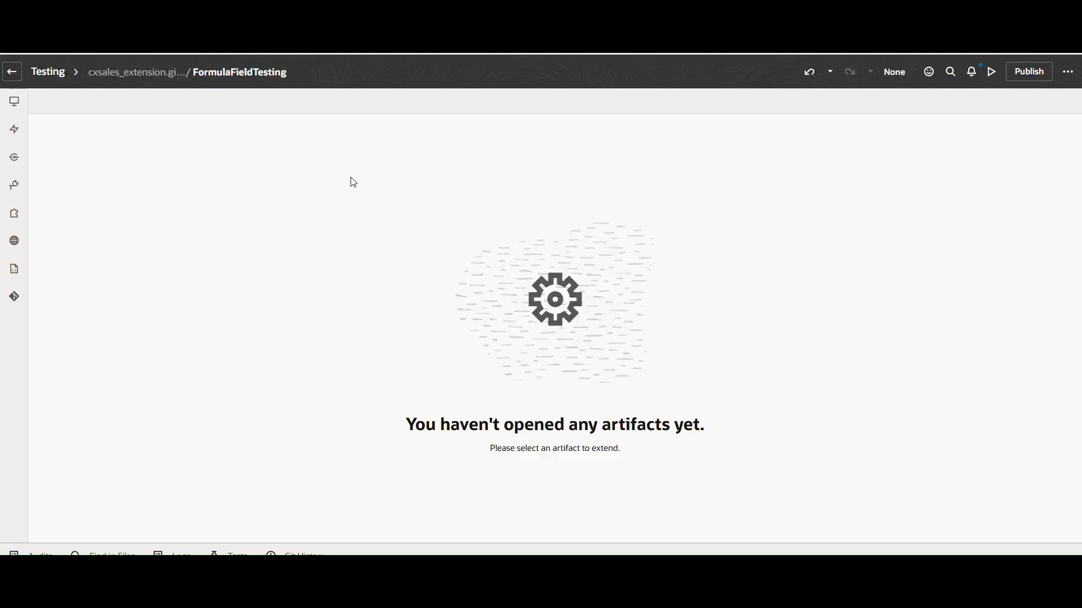
pyautogui.click(223, 72)
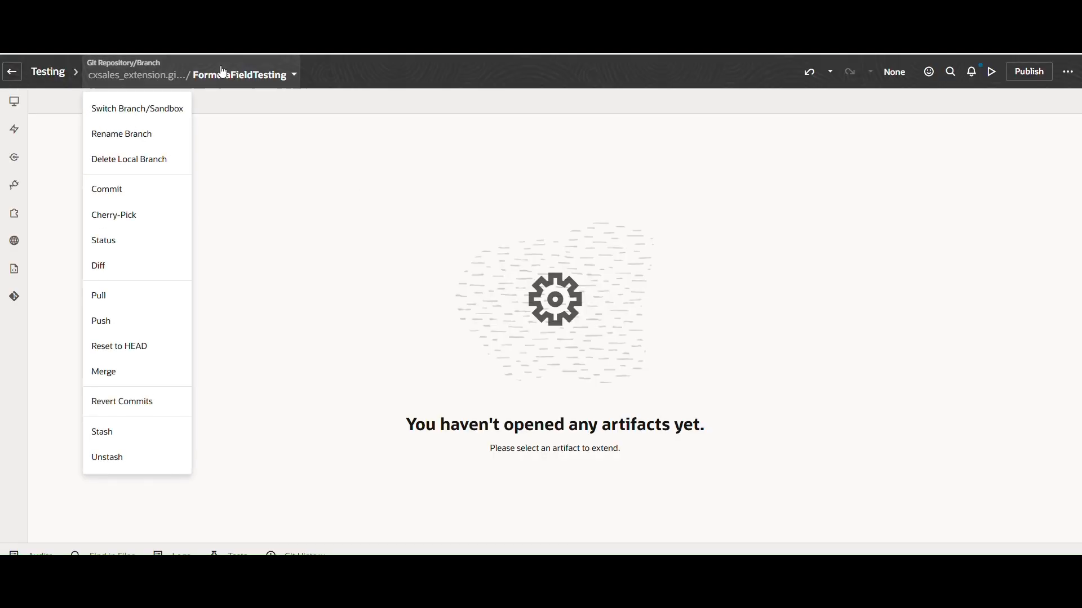
pyautogui.click(140, 113)
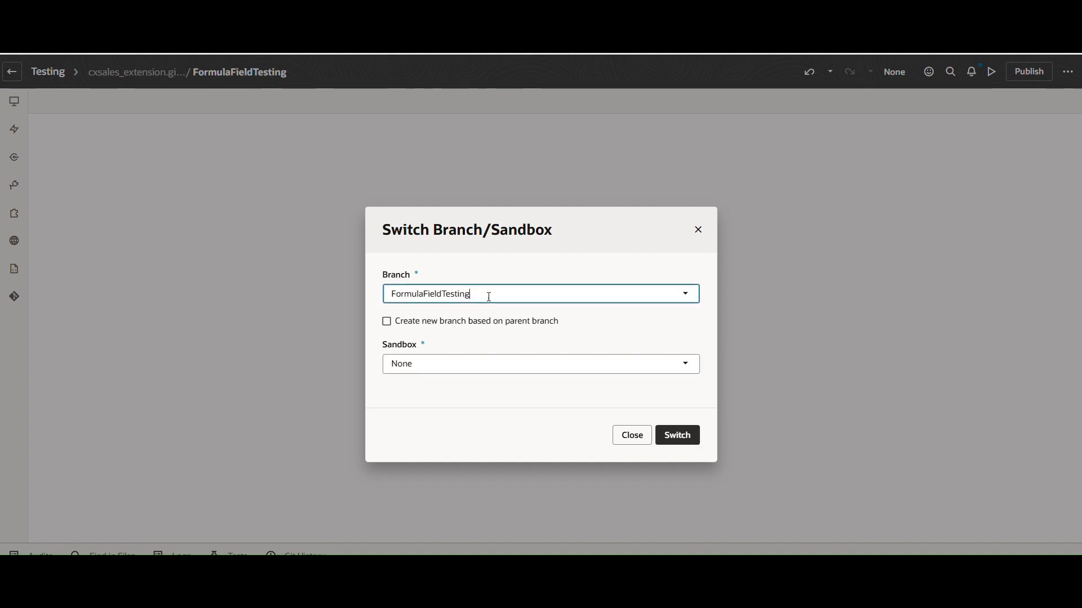
pyautogui.click(489, 297)
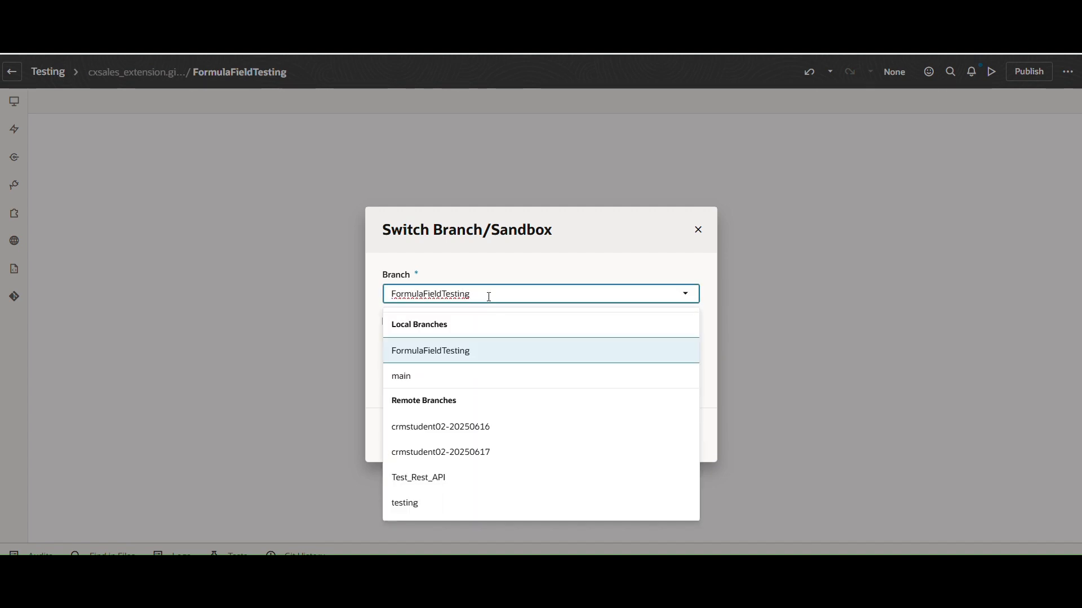
pyautogui.click(436, 478)
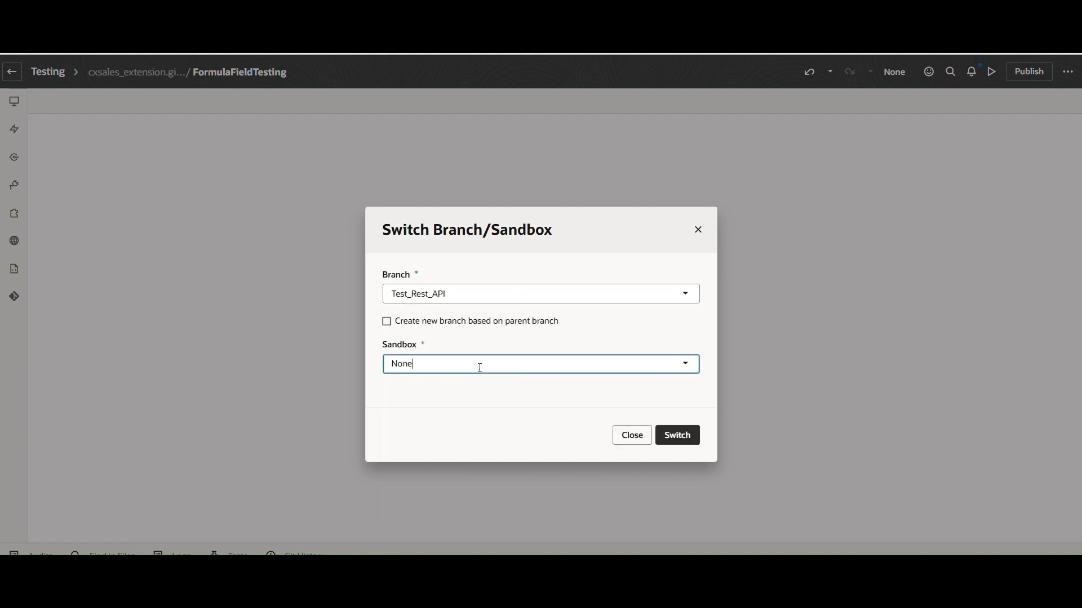
pyautogui.click(480, 367)
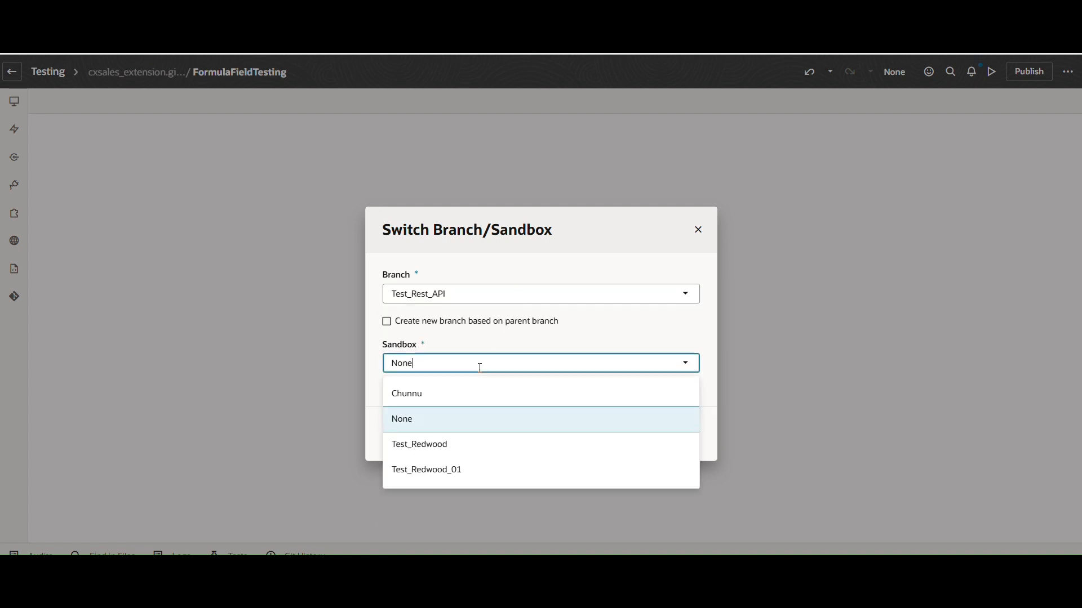
pyautogui.click(456, 470)
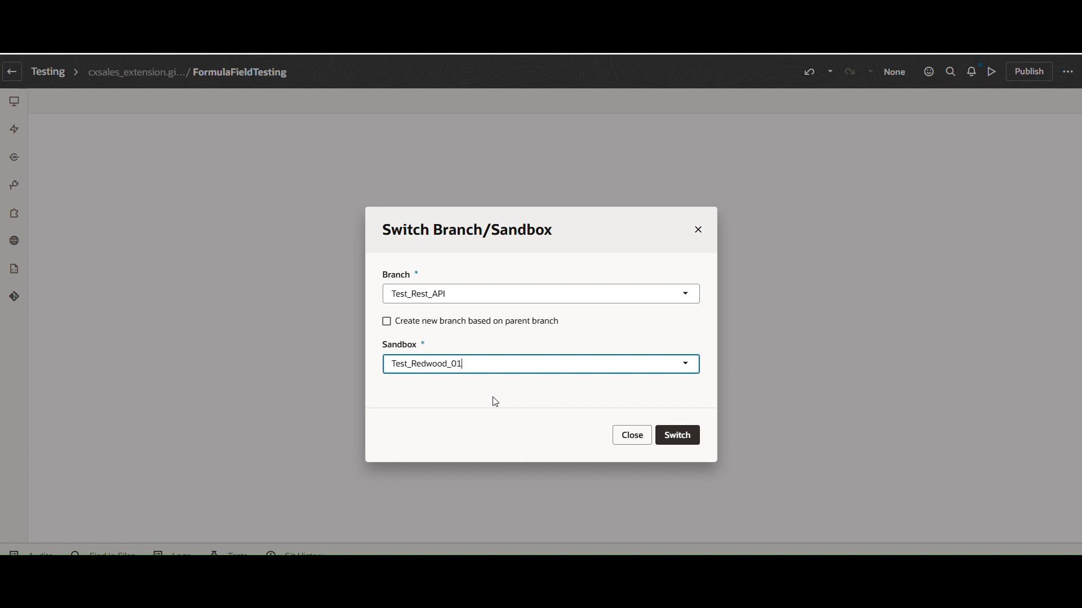
pyautogui.click(682, 438)
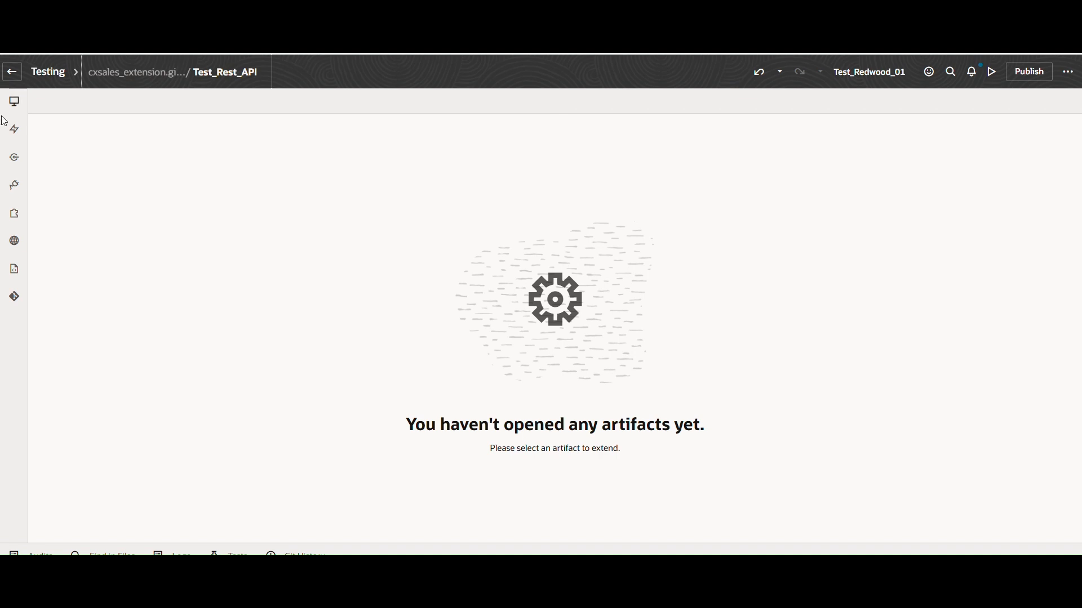
# Add the Sales app from Customer Experience (CX) as a dependency of the extension
pyautogui.click(15, 133)
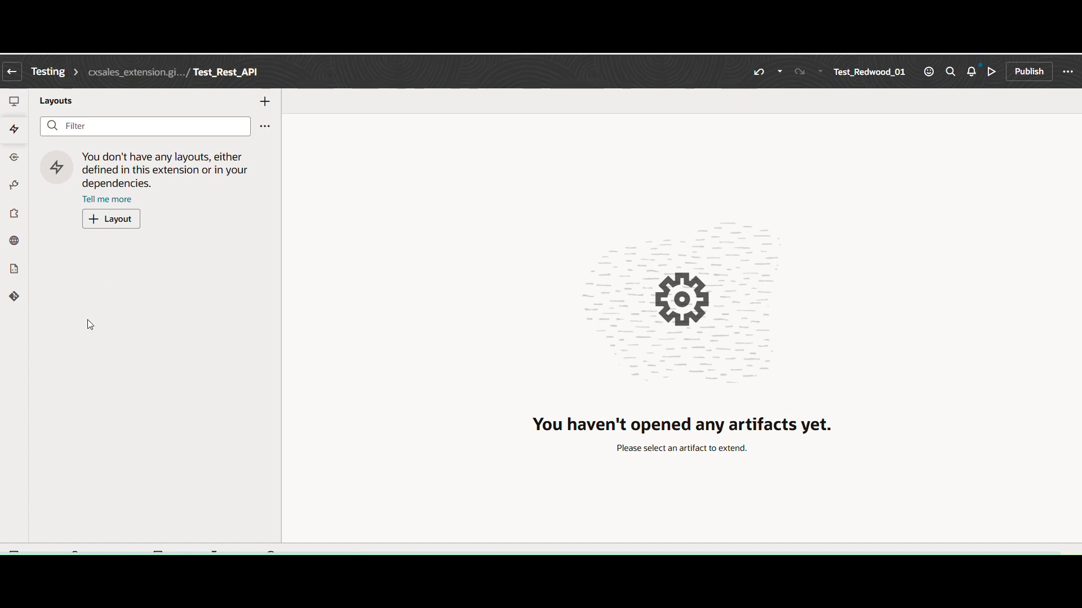
pyautogui.click(14, 186)
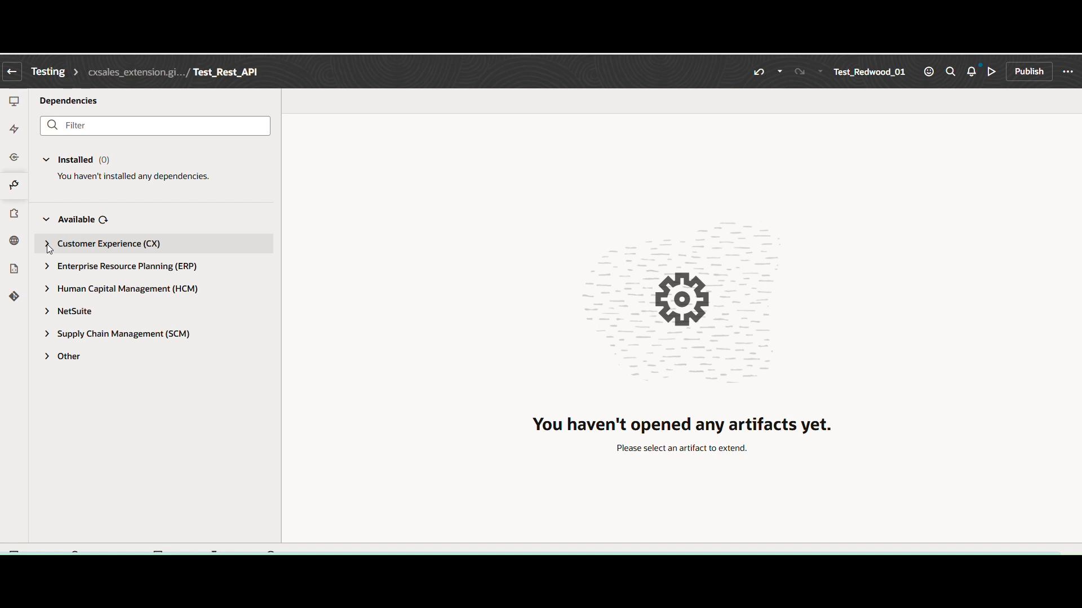
pyautogui.click(49, 248)
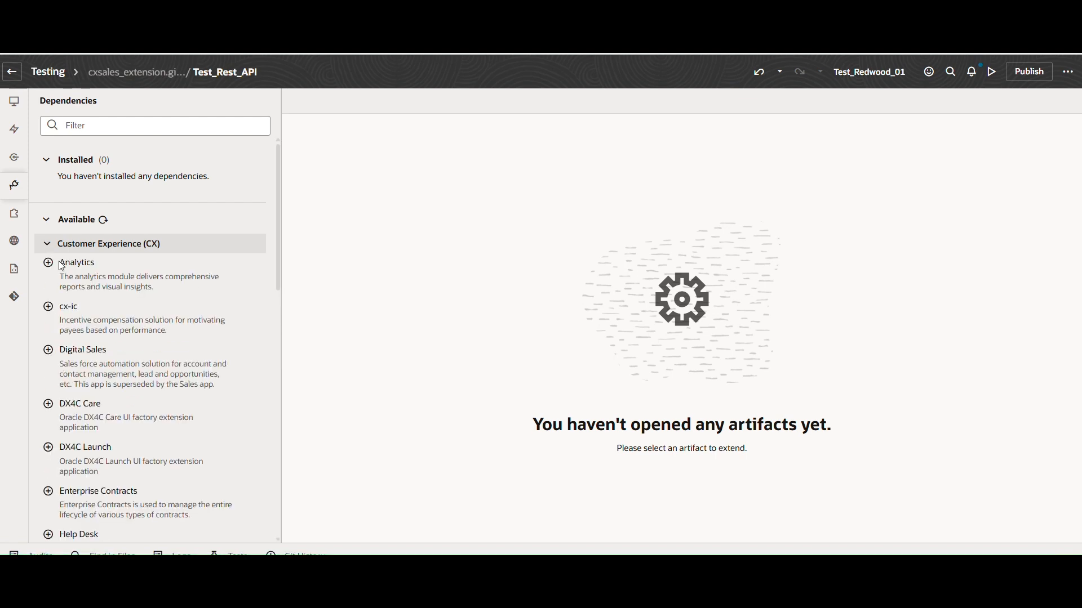
pyautogui.scroll(-8, 111, 412)
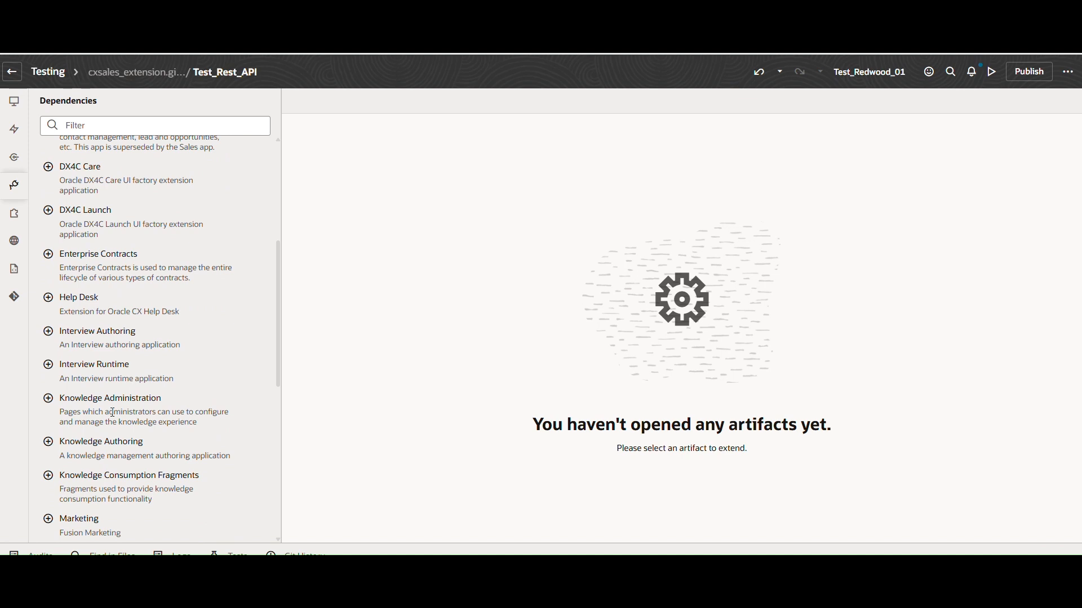
pyautogui.scroll(-1, 113, 413)
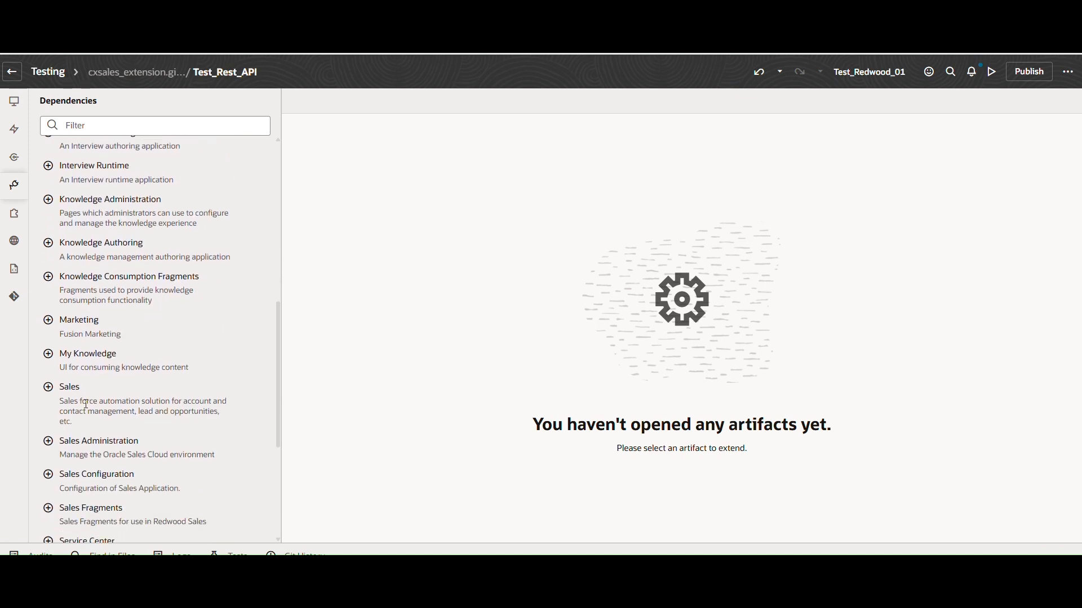
pyautogui.click(48, 387)
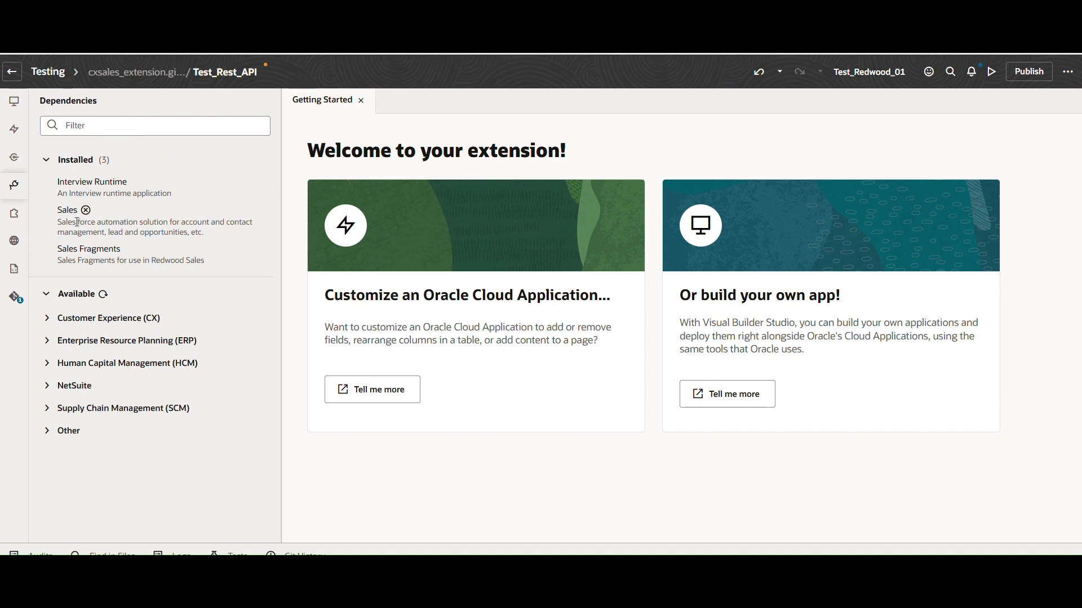
# Open the Edit Layout rule set of the Opportunities layout under Customer Experience (CX) Sales
pyautogui.click(17, 132)
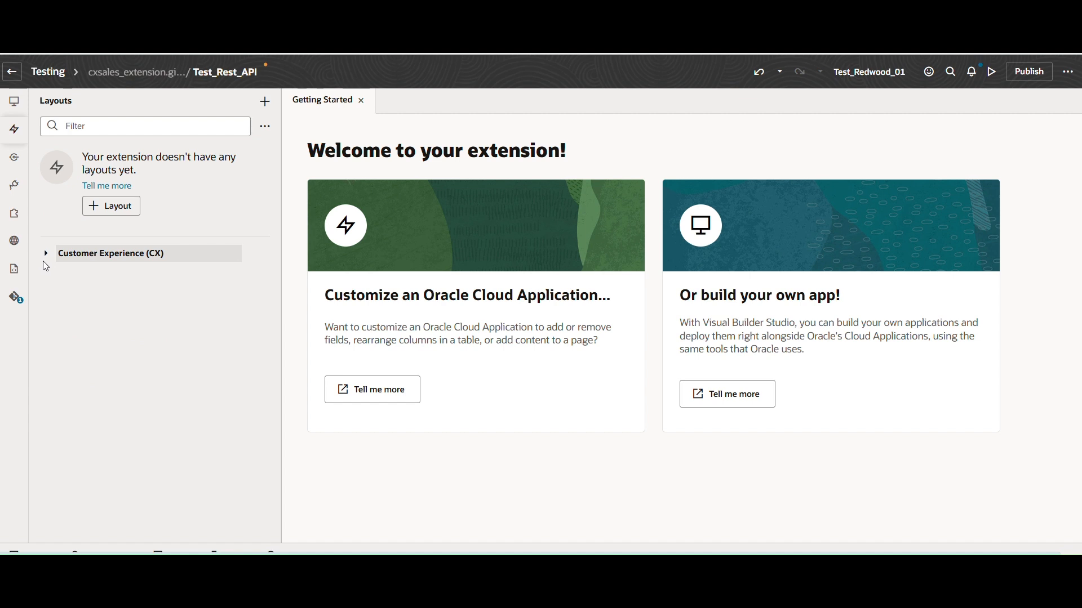
pyautogui.click(45, 260)
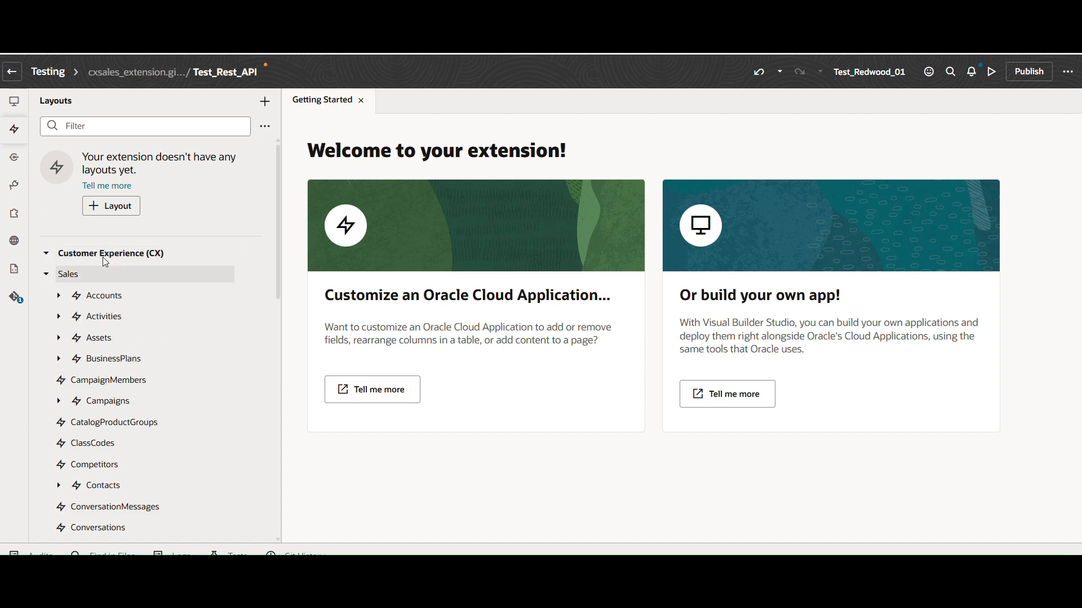
pyautogui.scroll(-2, 161, 407)
pyautogui.scroll(-2, 162, 410)
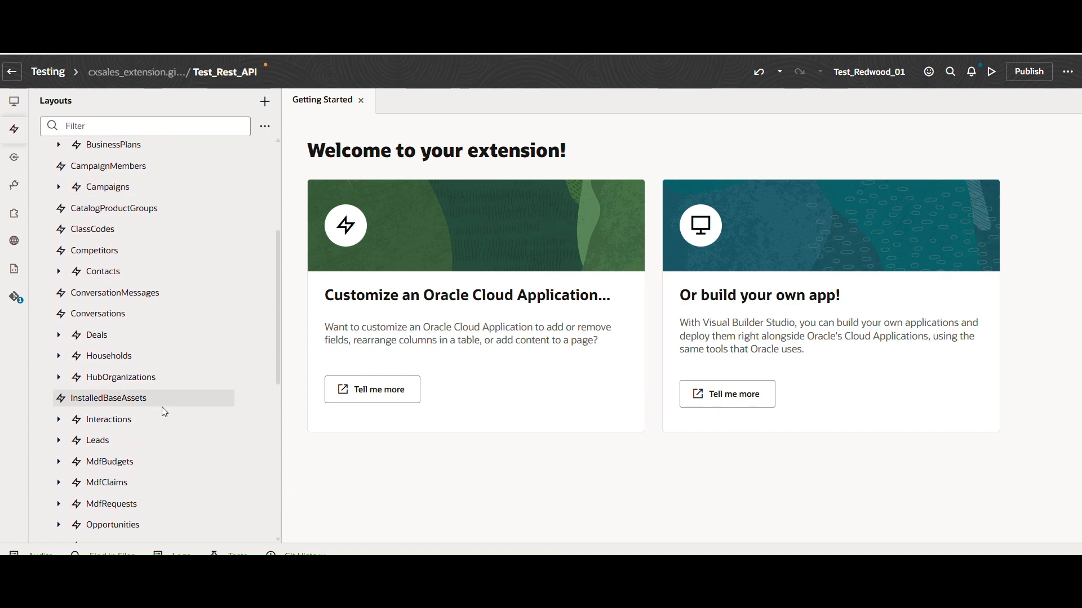
pyautogui.scroll(-3, 152, 407)
pyautogui.click(112, 395)
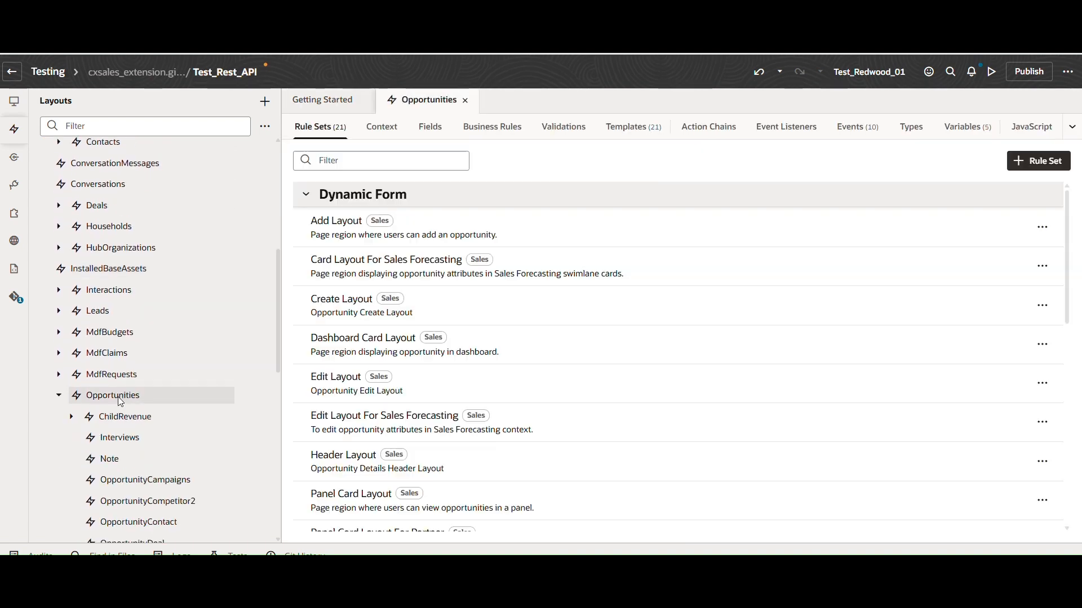
pyautogui.click(361, 100)
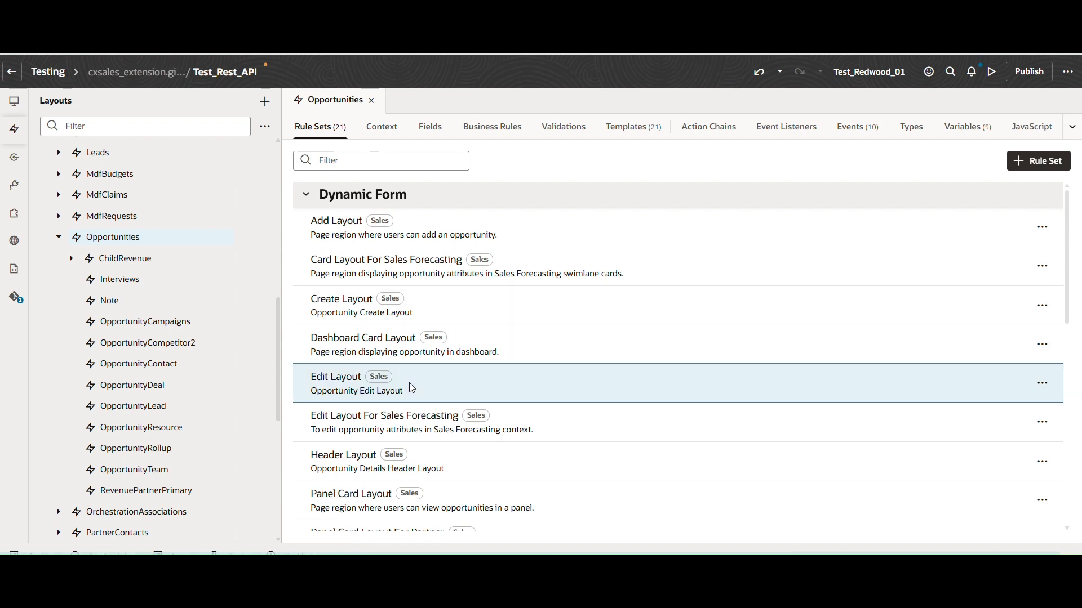
pyautogui.click(409, 384)
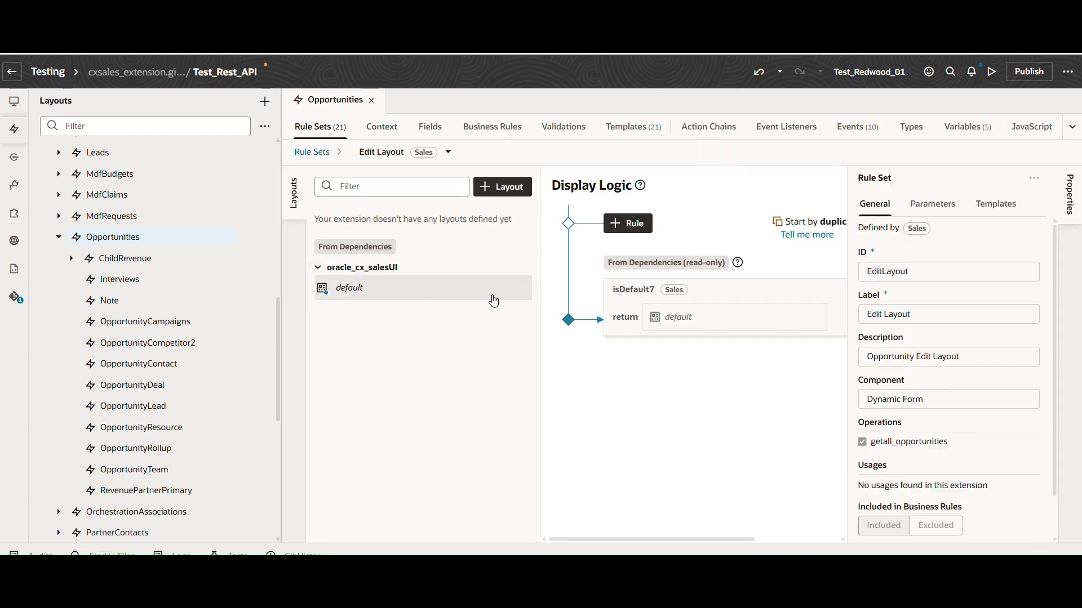
# Duplicate the default edit layout as default_copy with a rule for it, and open the copy
pyautogui.click(517, 288)
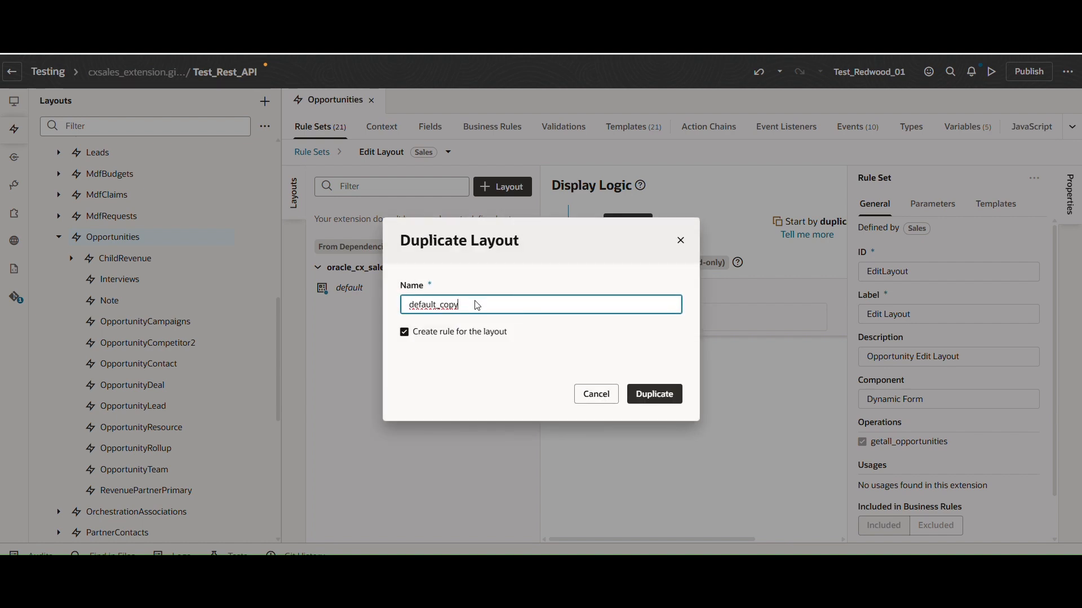
pyautogui.click(649, 397)
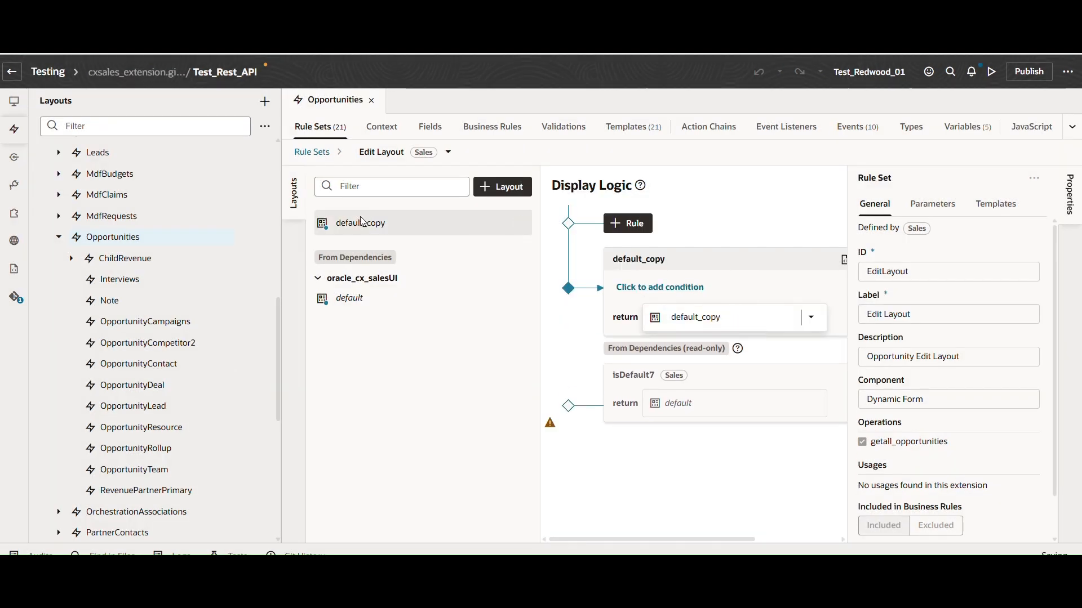
pyautogui.click(358, 227)
# Find the AccountURL_c field and add it to the default_copy layout directly below TargetPartyId
pyautogui.click(361, 303)
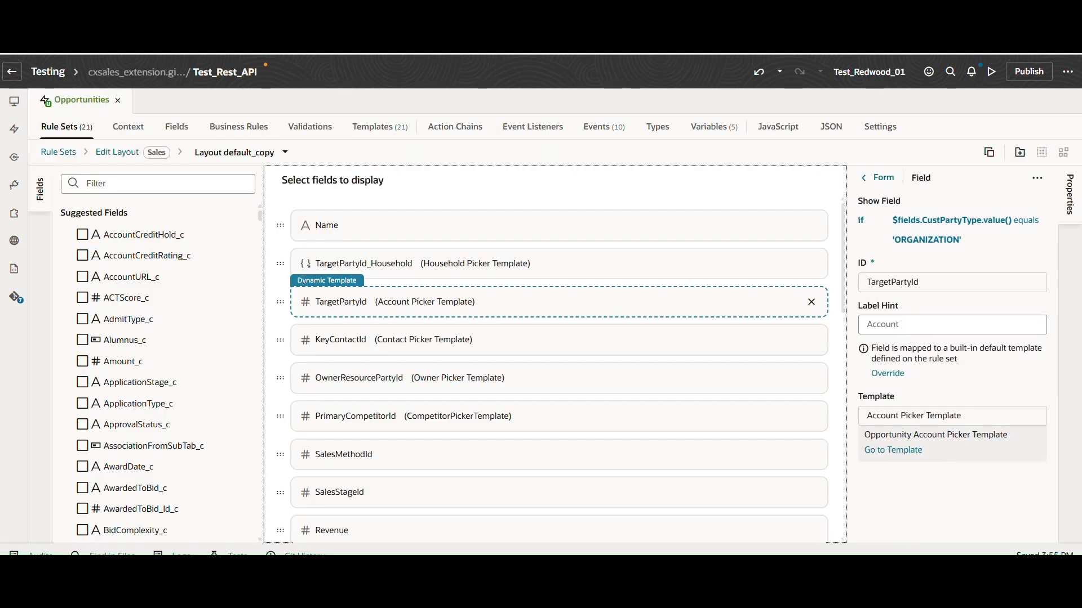
pyautogui.click(127, 187)
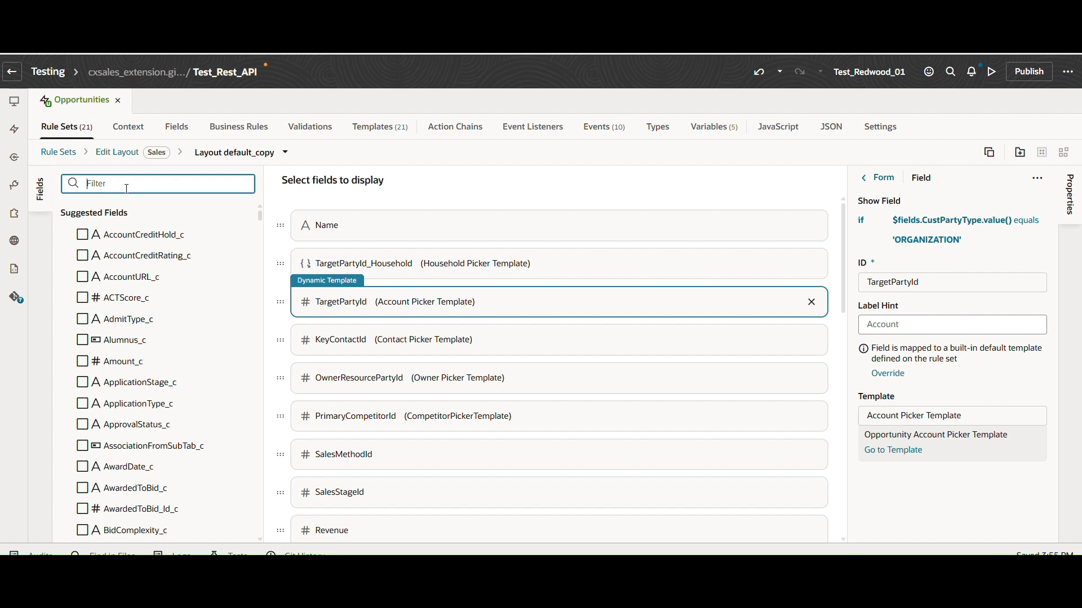
pyautogui.write('Acc')
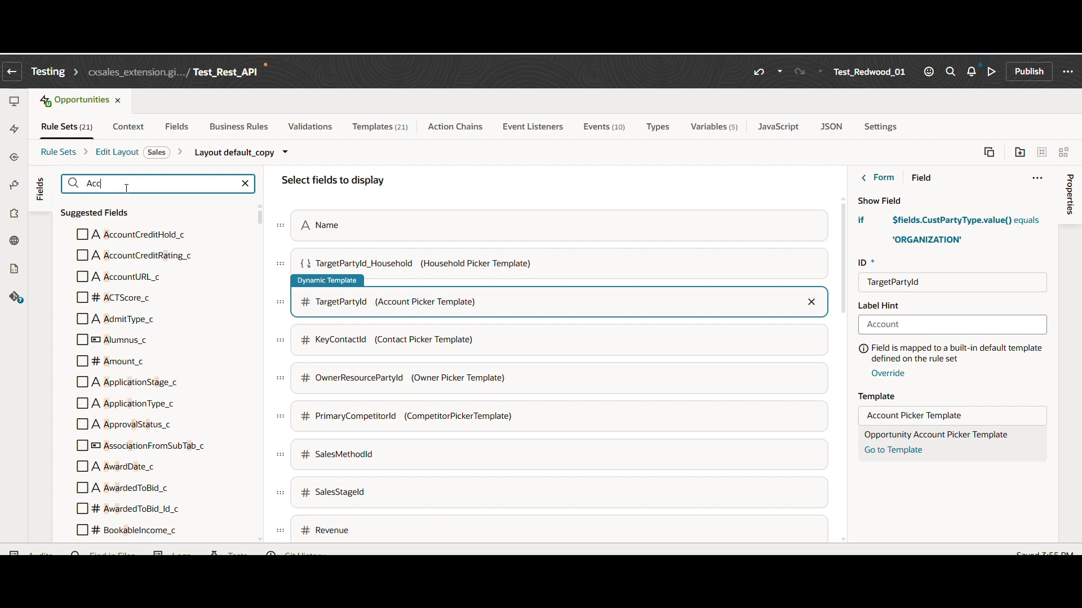
pyautogui.write('ountU')
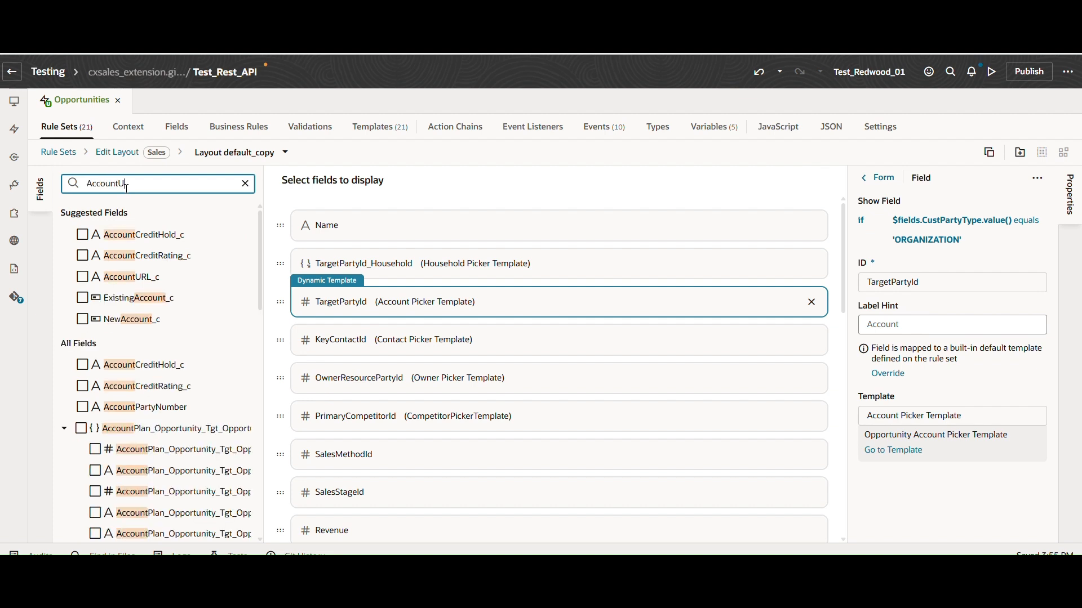
pyautogui.write('RL')
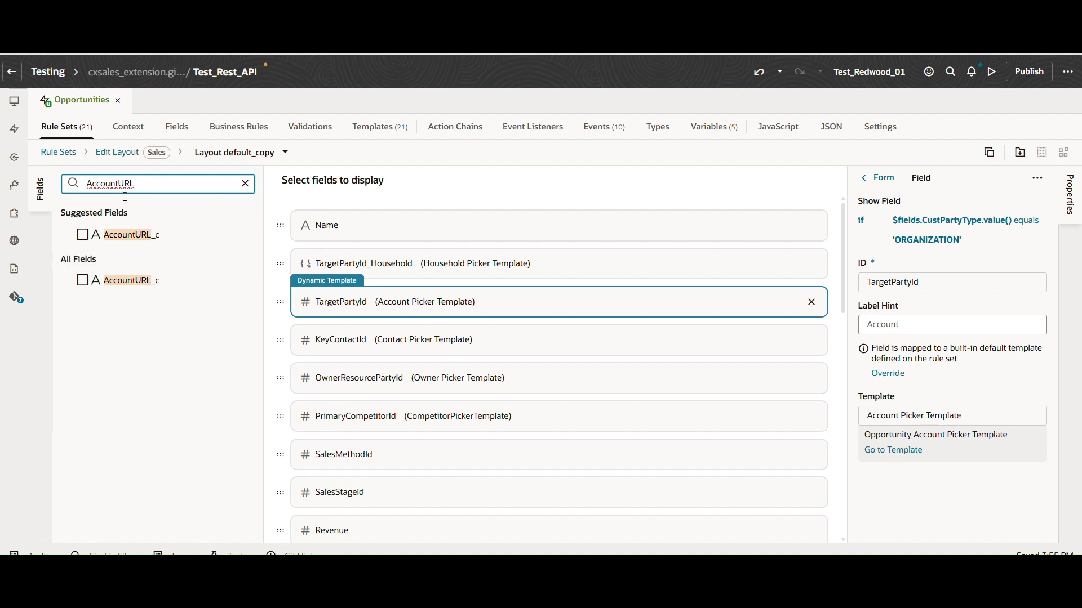
pyautogui.moveTo(126, 234); pyautogui.dragTo(363, 325)
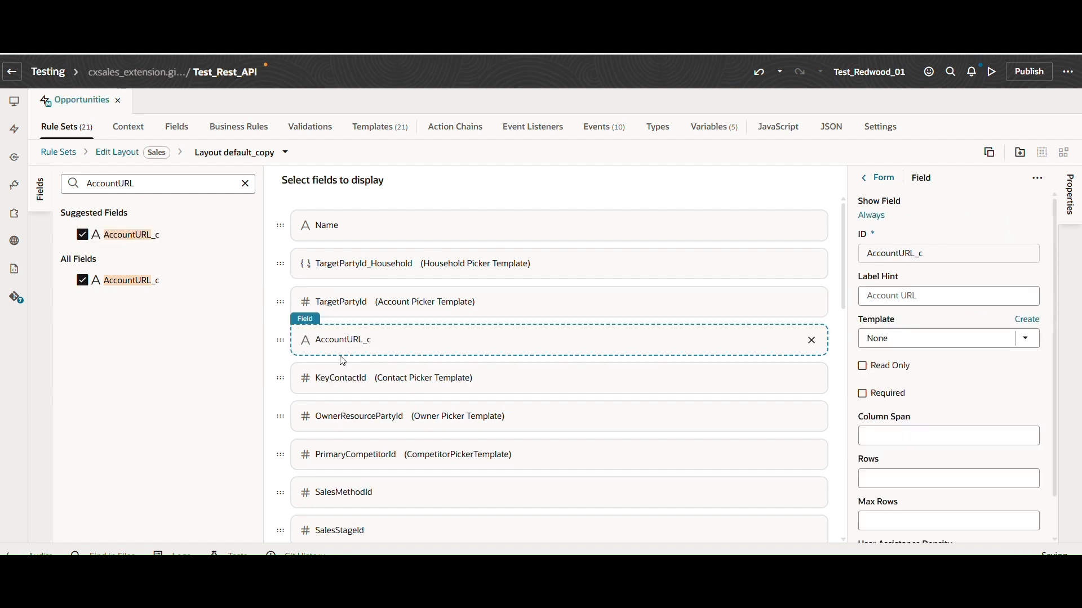
# Open the opportunities-list page of the cx-sales app in the Page Designer's live view, with the App UIs navigator collapsed
pyautogui.click(16, 109)
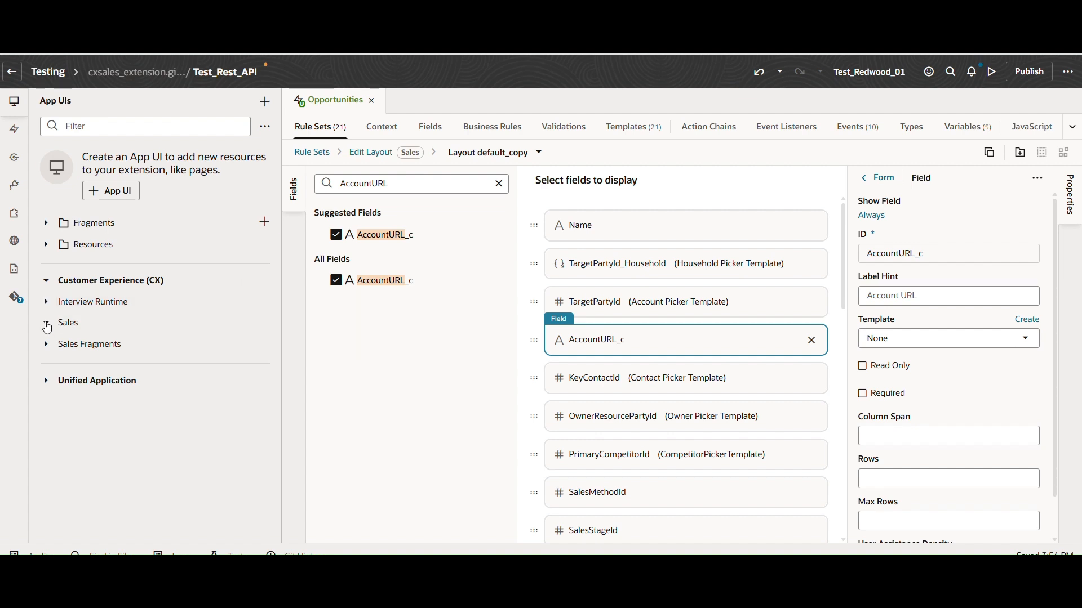
pyautogui.click(47, 323)
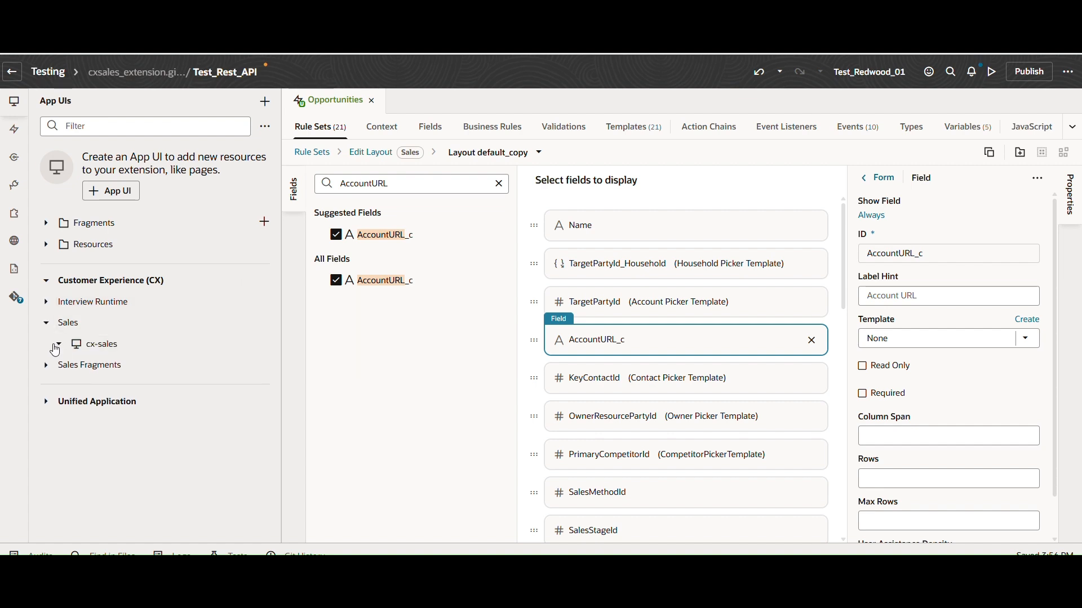
pyautogui.scroll(-7, 140, 385)
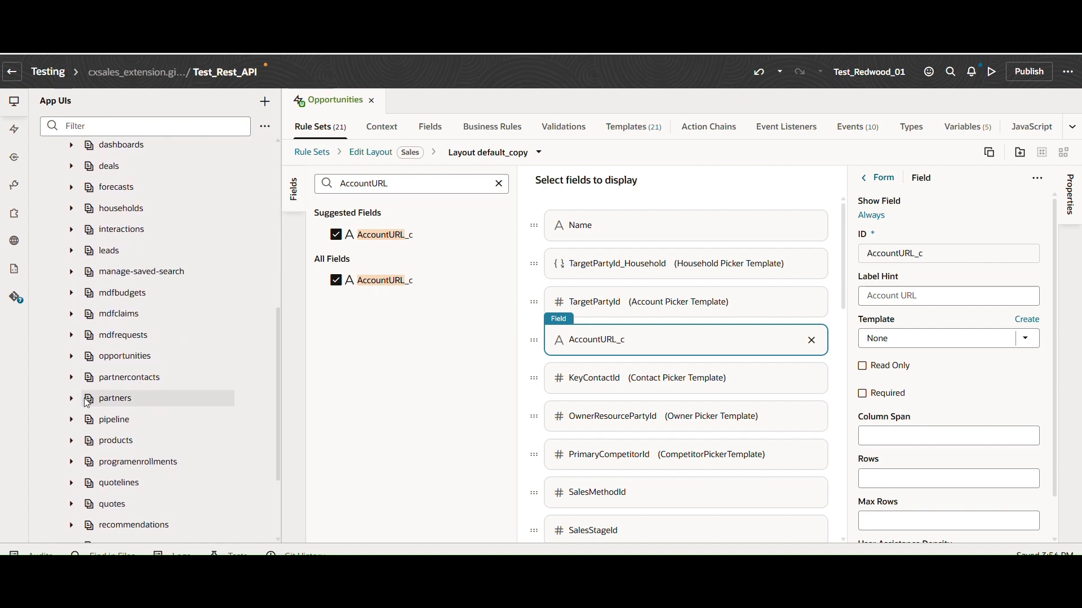
pyautogui.click(71, 357)
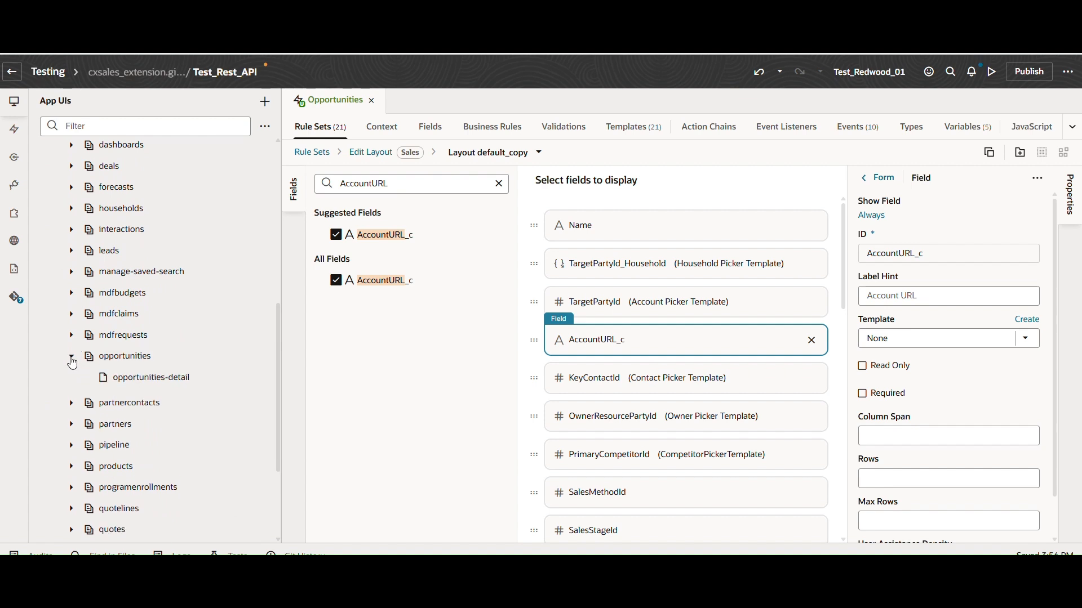
pyautogui.click(144, 422)
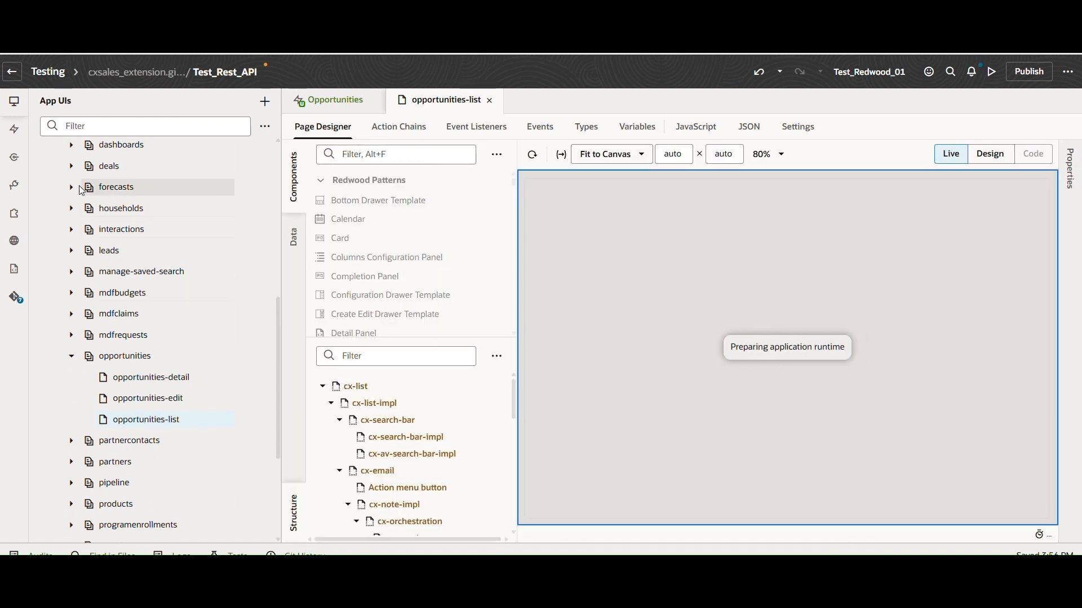
pyautogui.click(20, 105)
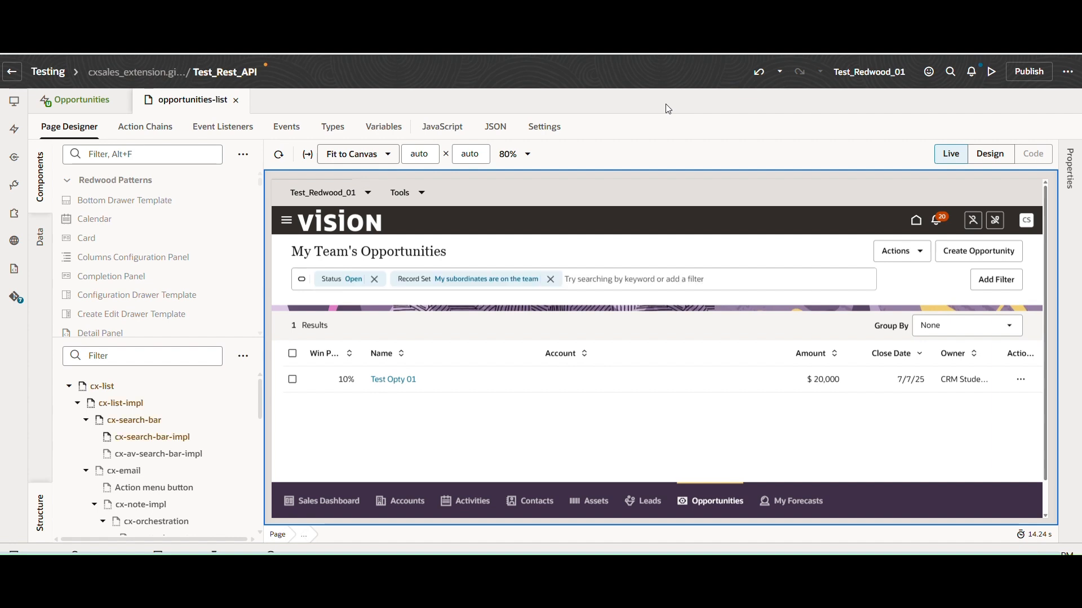
# Open the Test Opty 01 opportunity in its edit page and examine the Account URL field on the form
pyautogui.click(394, 380)
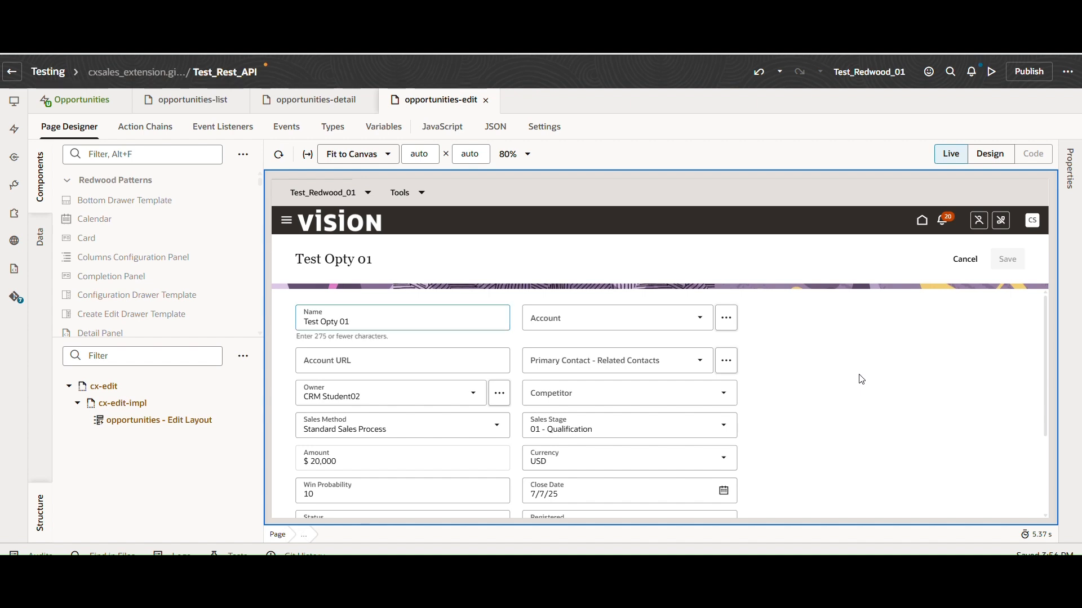
pyautogui.click(860, 379)
pyautogui.scroll(-3, 861, 430)
pyautogui.scroll(3, 767, 415)
pyautogui.click(413, 349)
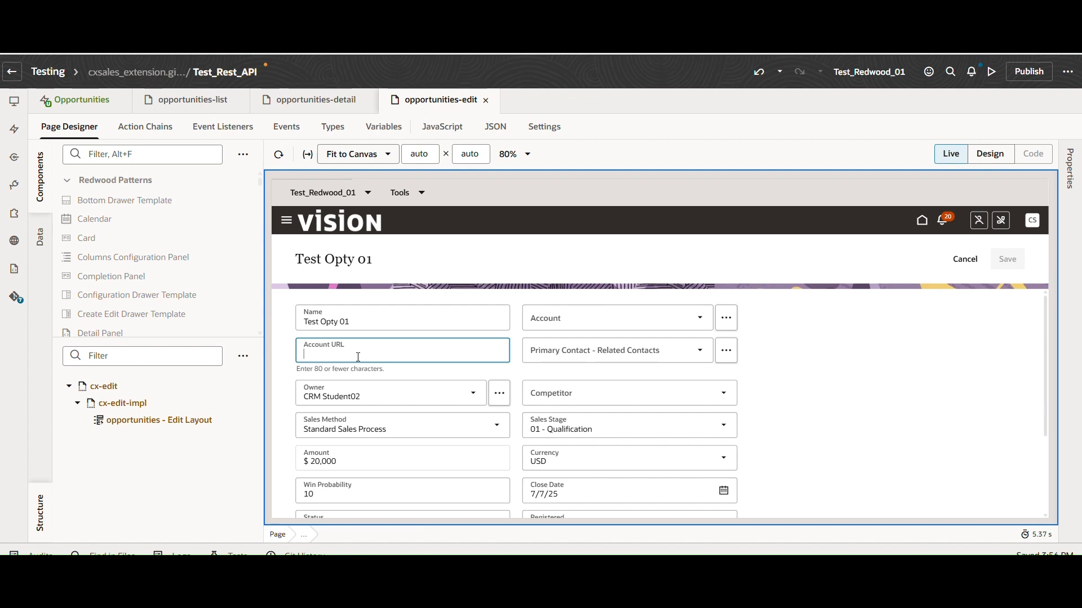
pyautogui.click(869, 401)
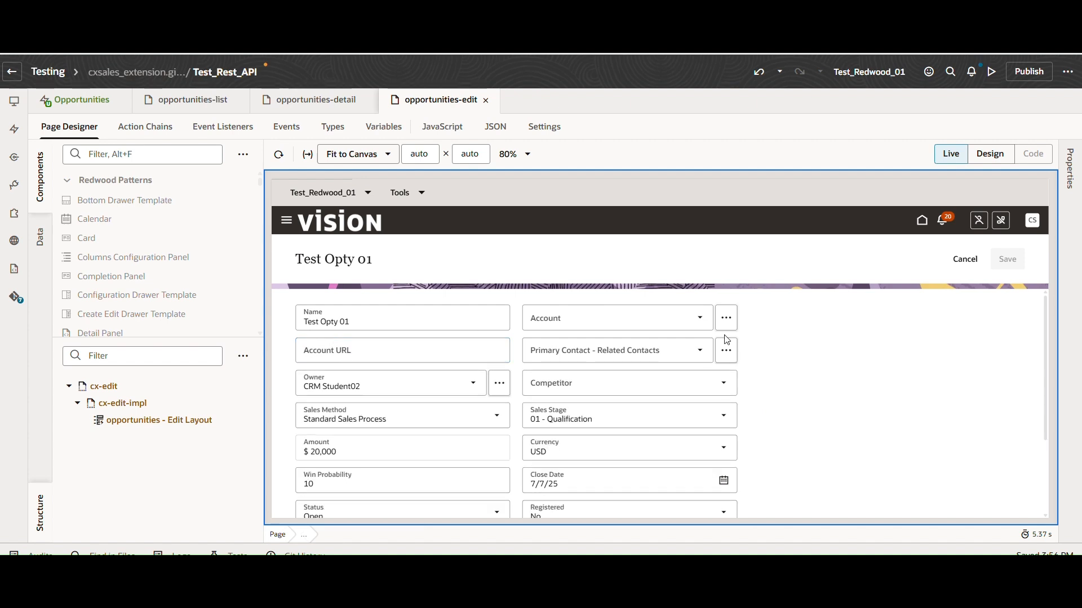
# Select US Forest Service as the opportunity's account and review the URL attribute in the account REST API response
pyautogui.click(632, 318)
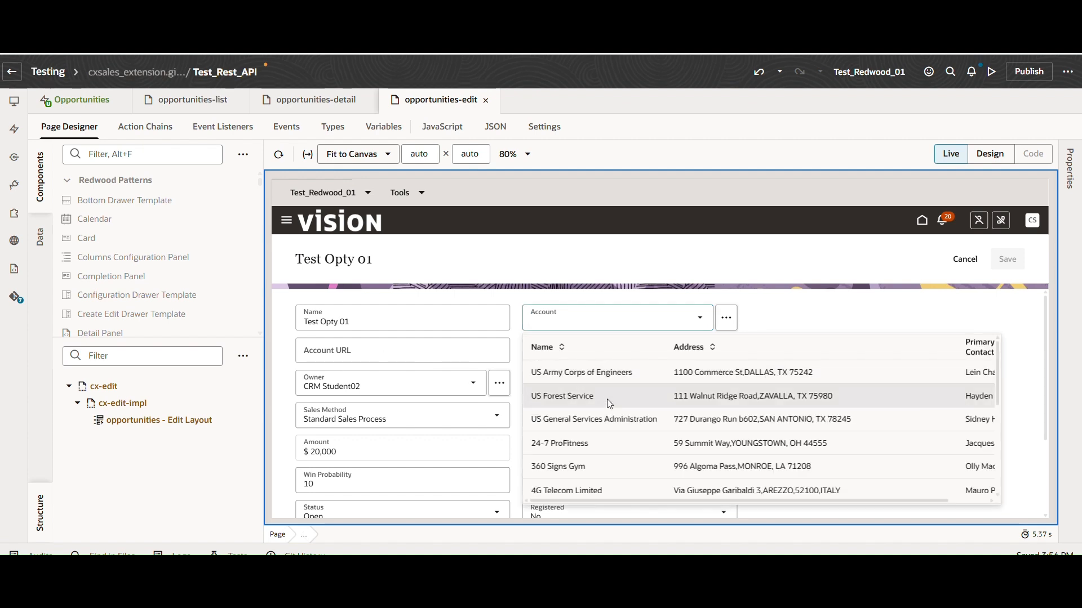
pyautogui.click(604, 362)
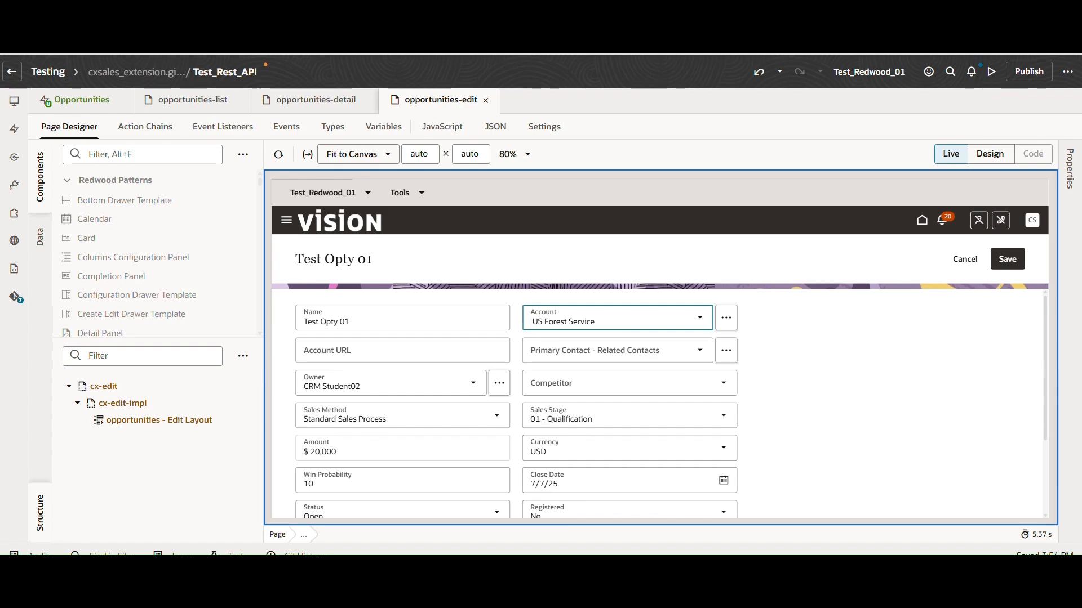
pyautogui.hotkey('ctrl', 'Tab')
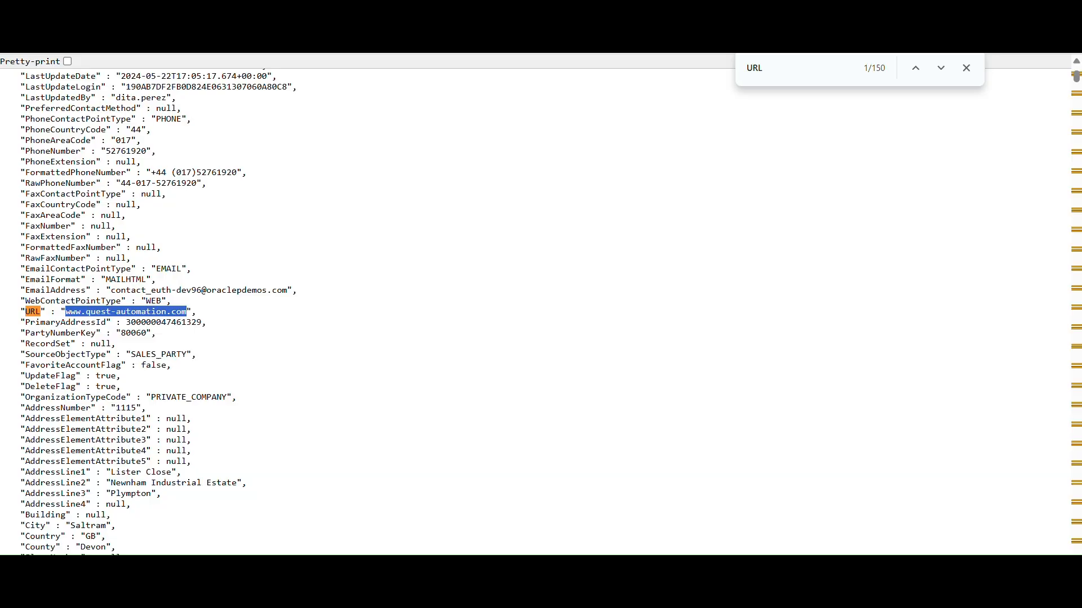
pyautogui.hotkey('ctrl', 'shift', 'Tab')
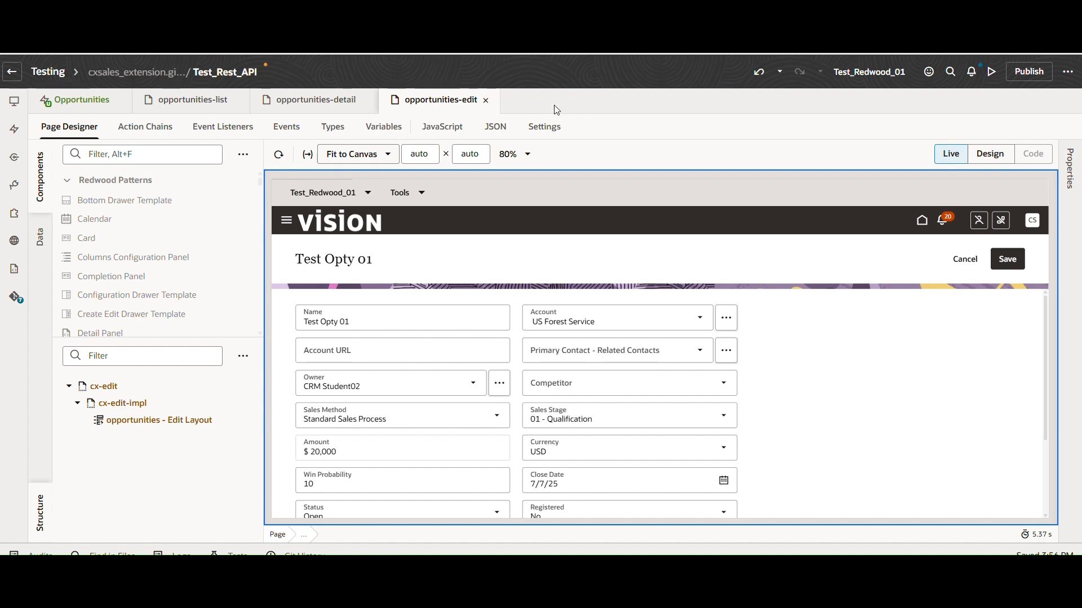
# Create an event listener for opportunitiesOnFieldValueChangeEvent on the Opportunities layout, with its default action chain
pyautogui.click(66, 103)
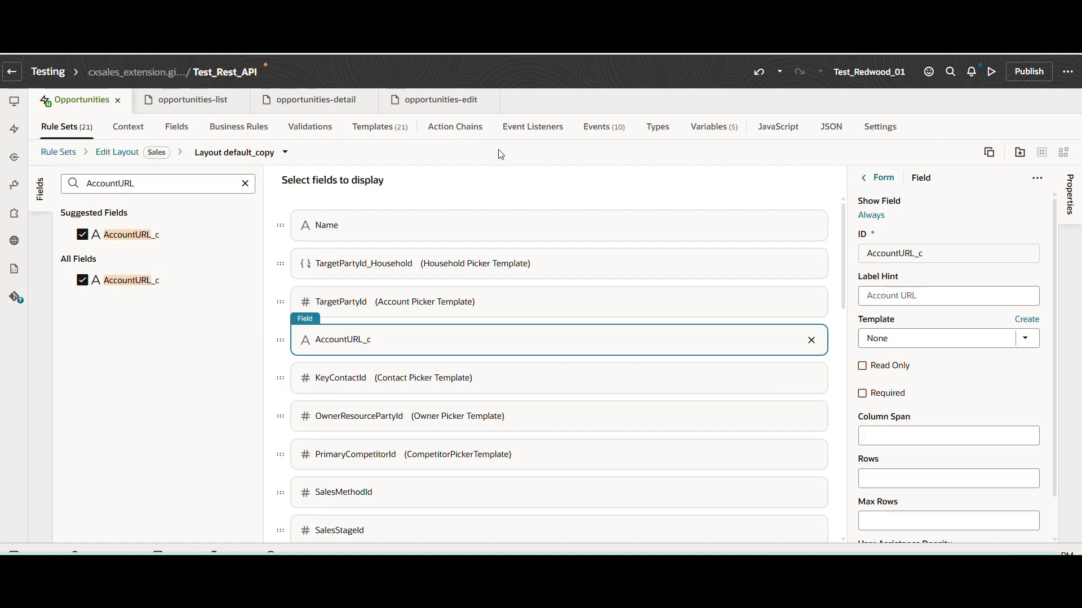
pyautogui.click(537, 128)
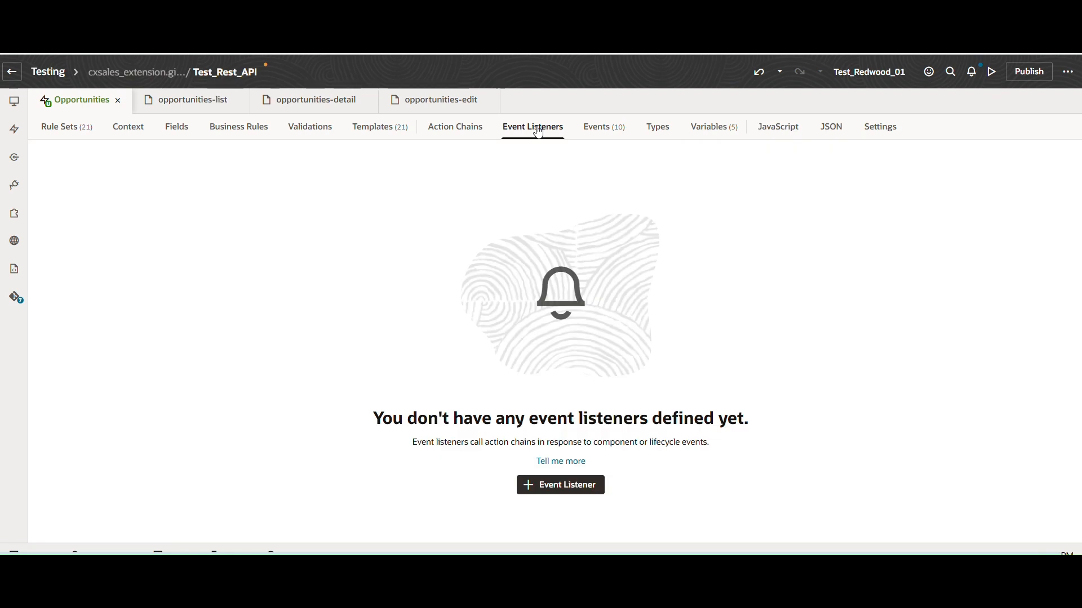
pyautogui.click(562, 486)
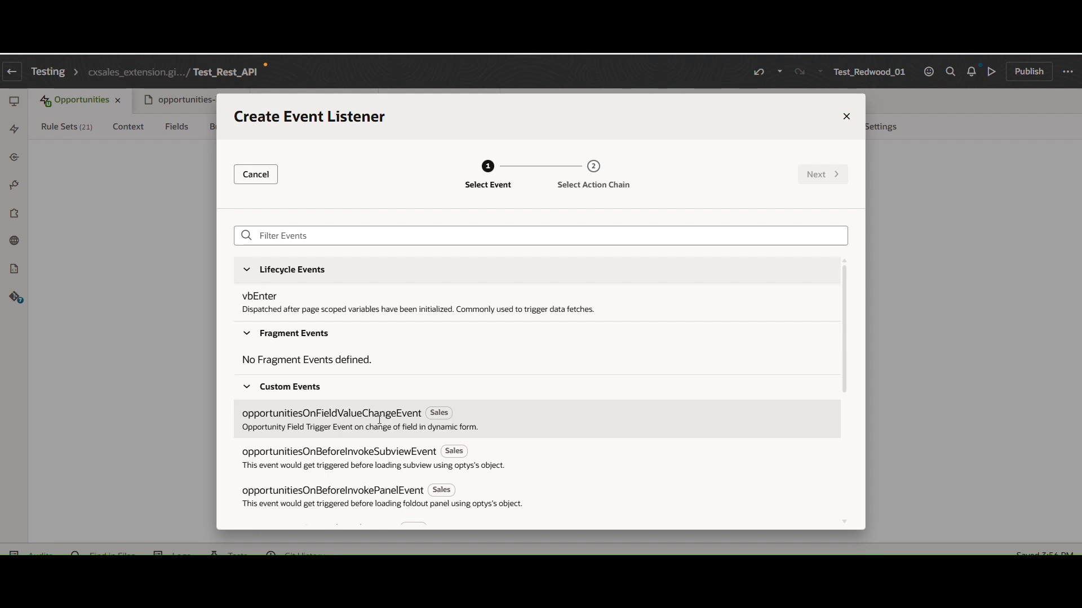
pyautogui.click(397, 418)
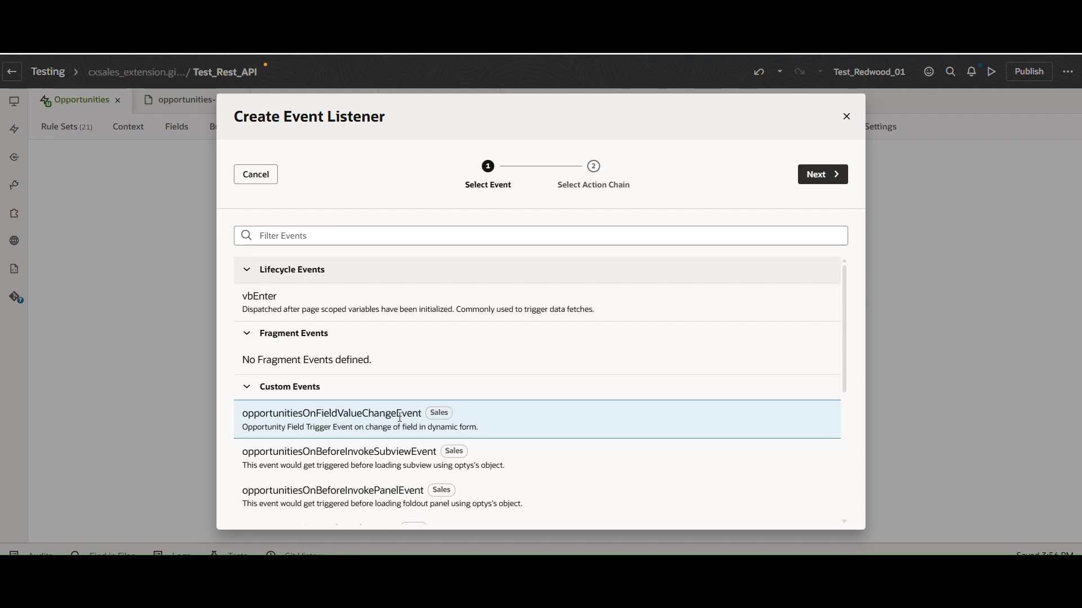
pyautogui.click(821, 176)
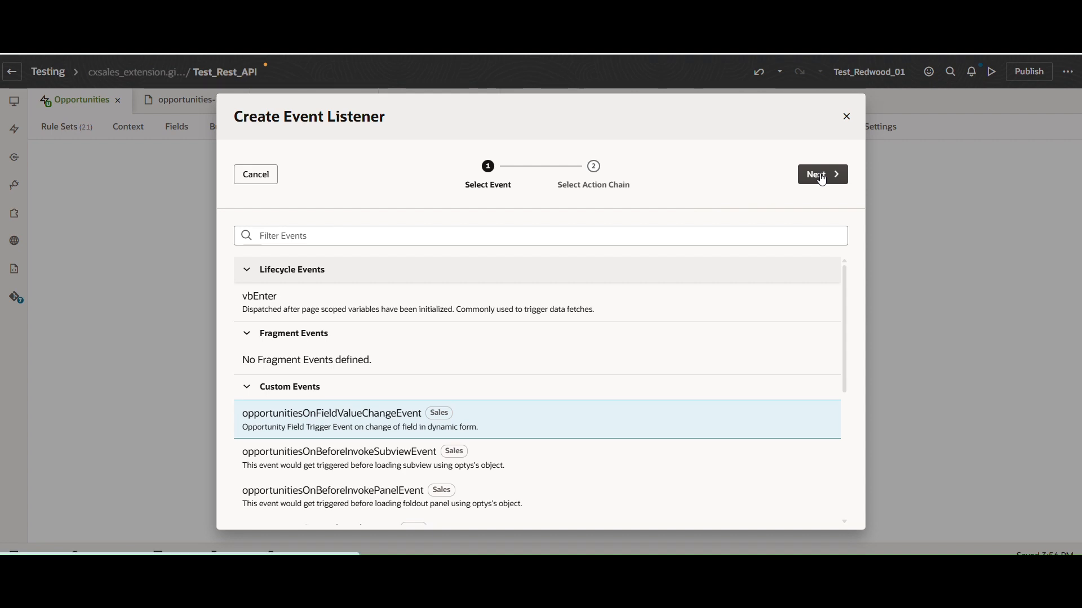
pyautogui.click(826, 175)
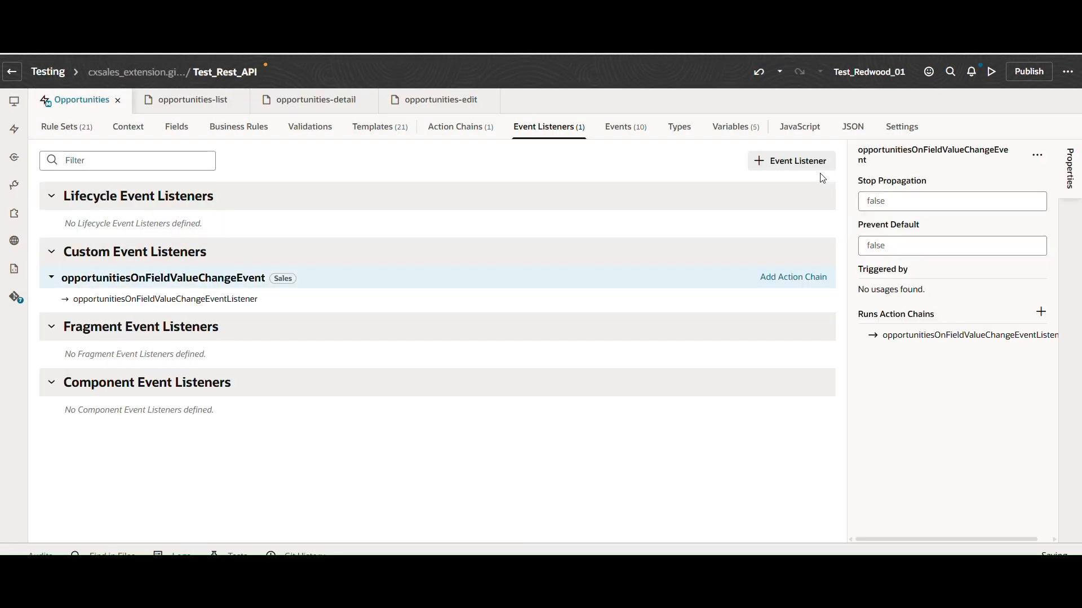
# Open the action chain of the opportunitiesOnFieldValueChangeEvent listener in code view
pyautogui.moveTo(225, 294)
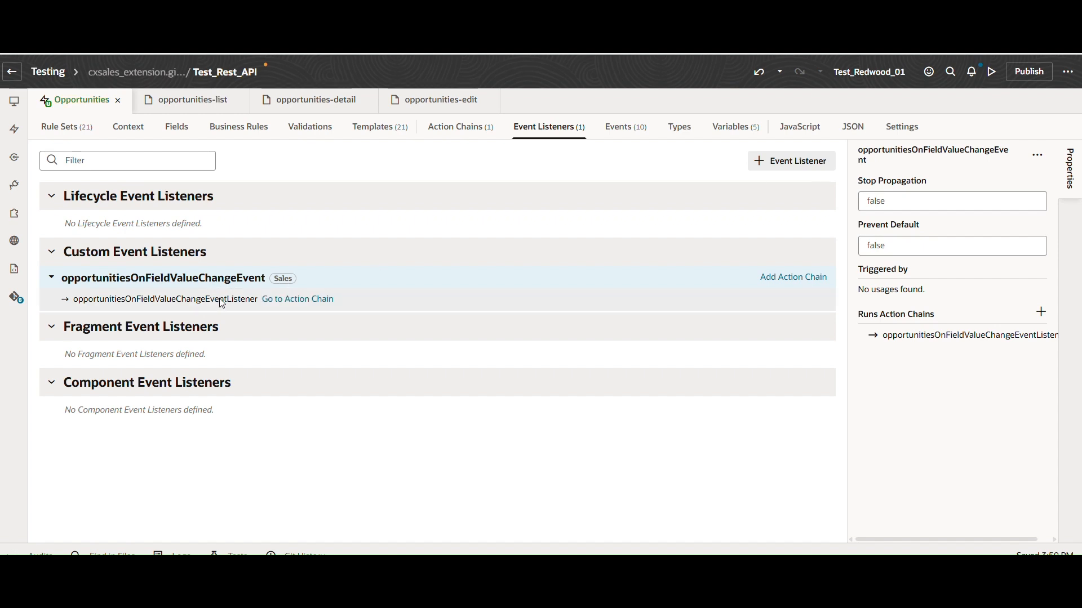
pyautogui.click(296, 305)
pyautogui.click(297, 304)
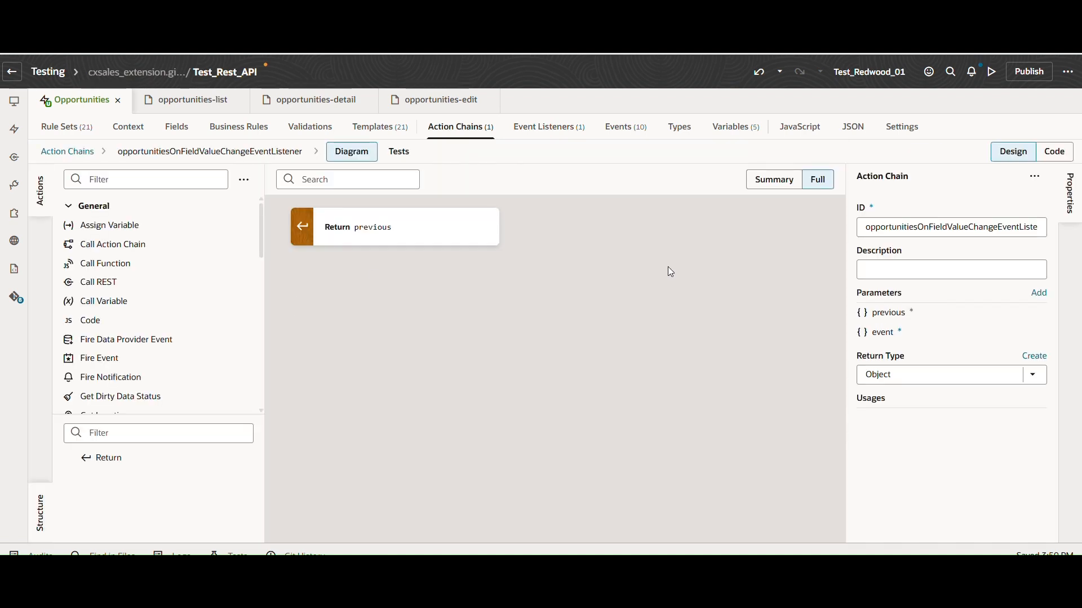
pyautogui.click(1053, 151)
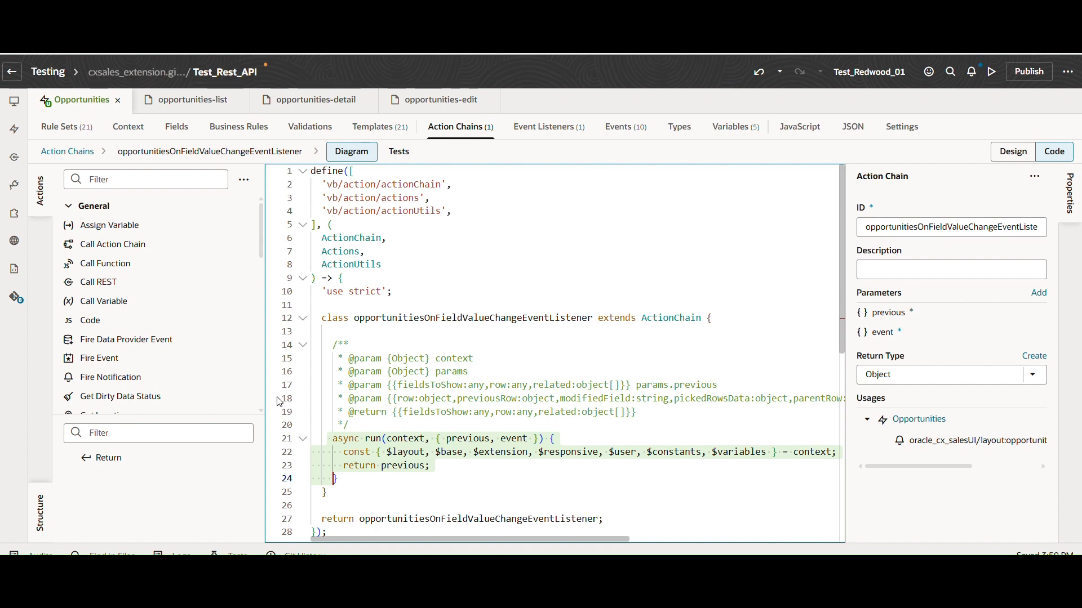
# Replace "return previous;" in the run function with "let row = JSON.parse(JSON.stringify(event?.row));", a "//code" comment and "return {...previous, row: row};"
pyautogui.click(437, 463)
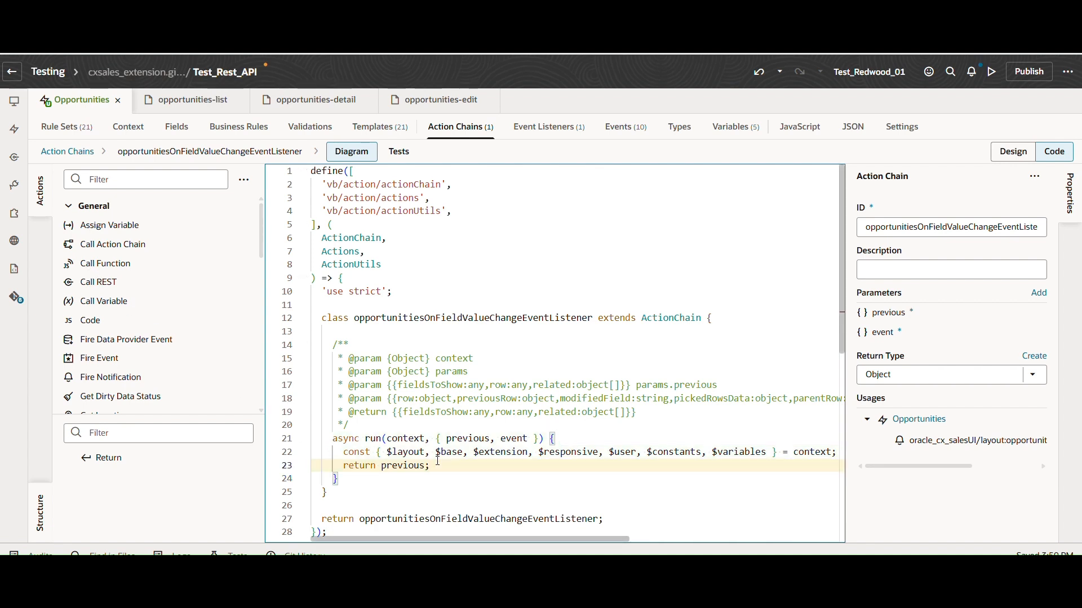
pyautogui.click(345, 466)
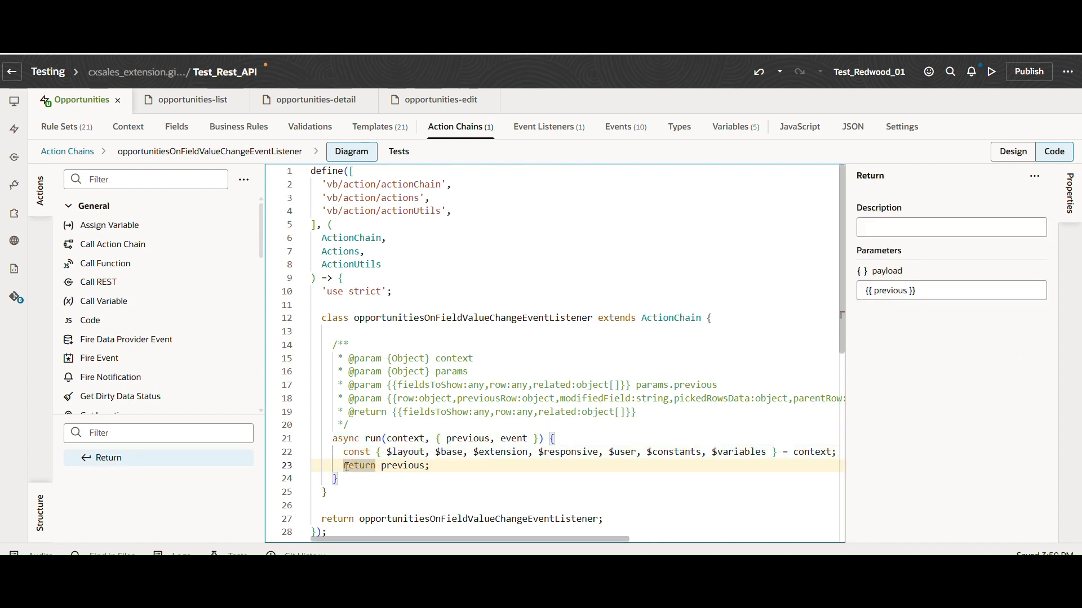
pyautogui.press('Return')
pyautogui.click(345, 466)
pyautogui.moveTo(428, 478); pyautogui.dragTo(343, 480)
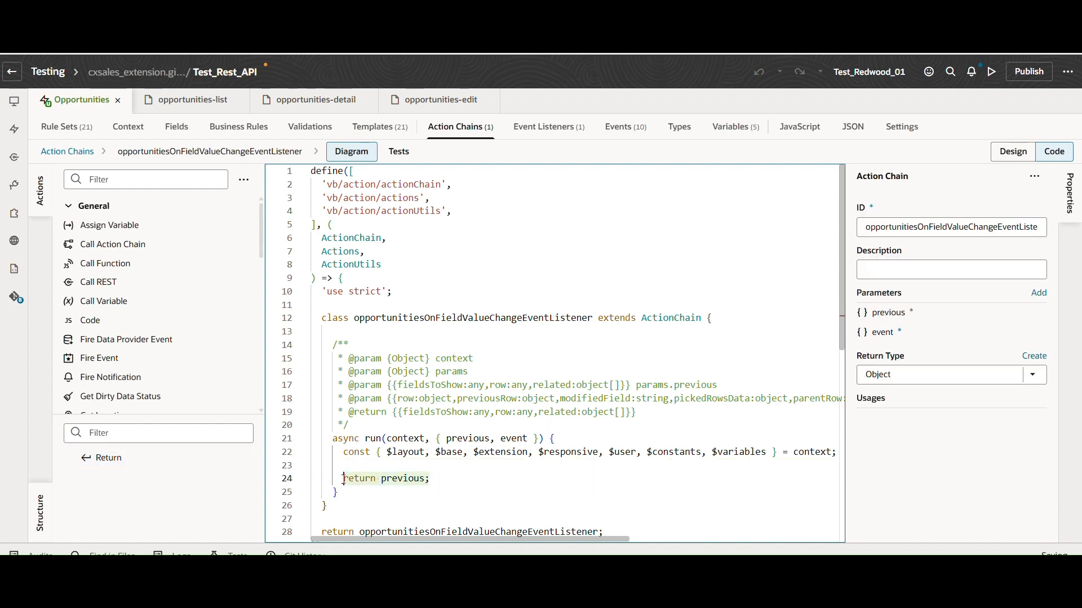
pyautogui.press('Delete')
pyautogui.write('let row = JSON.parse(JSON.stringify(event?.row)); //code return {...previous, row: row};')
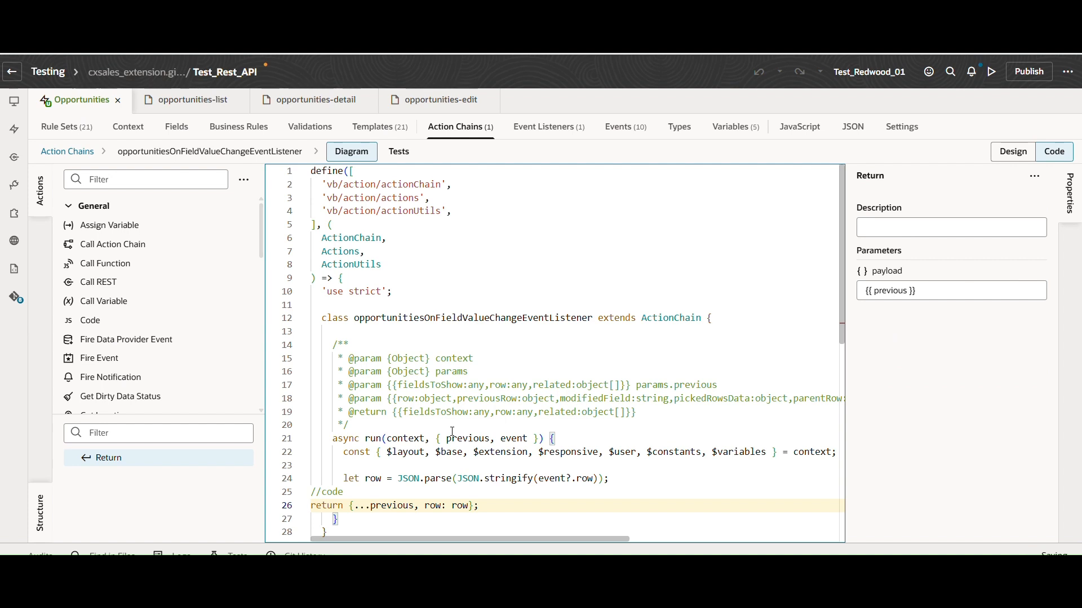
pyautogui.scroll(-3, 452, 432)
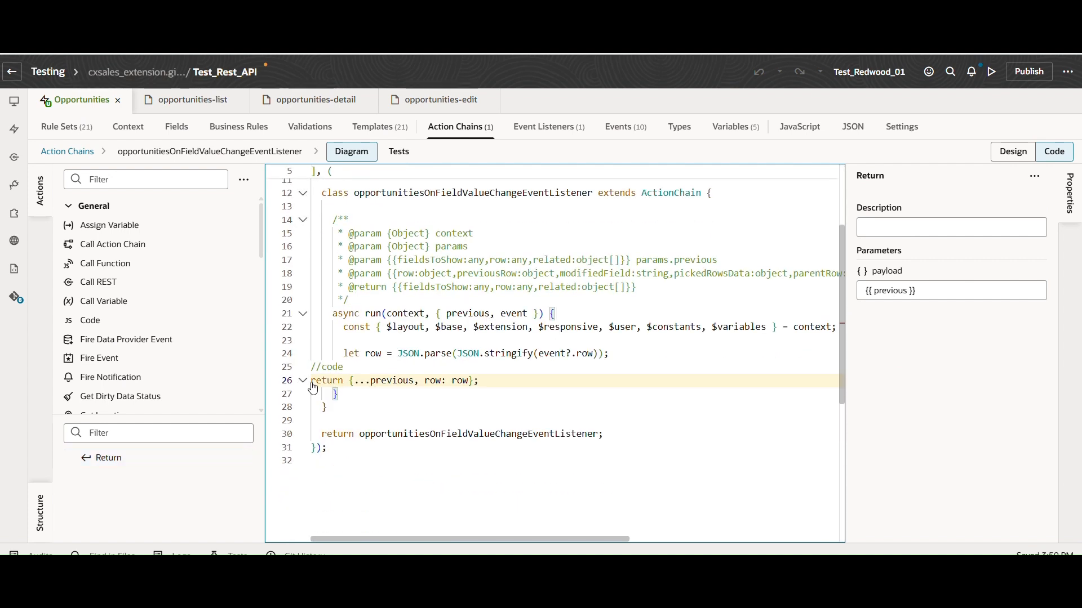
# Indent the "return {...previous, row: row};" line to match the run function's body and remove the "//code" comment above it
pyautogui.click(314, 384)
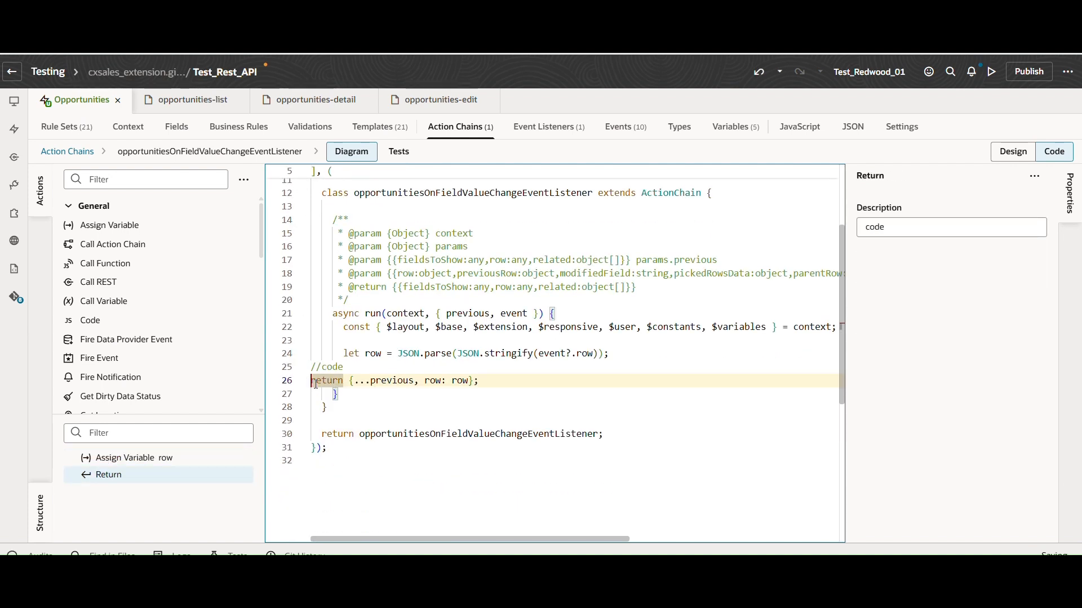
pyautogui.press('Tab')
pyautogui.press('Tab')
pyautogui.press('Tab')
pyautogui.press('Tab')
pyautogui.press('BackSpace')
pyautogui.moveTo(345, 369); pyautogui.dragTo(310, 369)
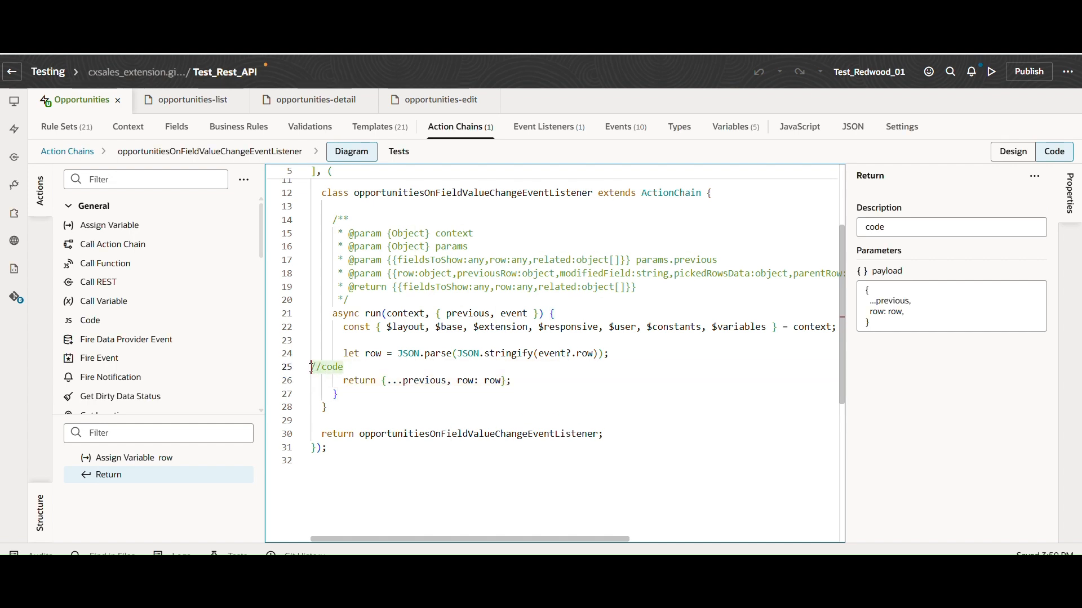
pyautogui.click(353, 365)
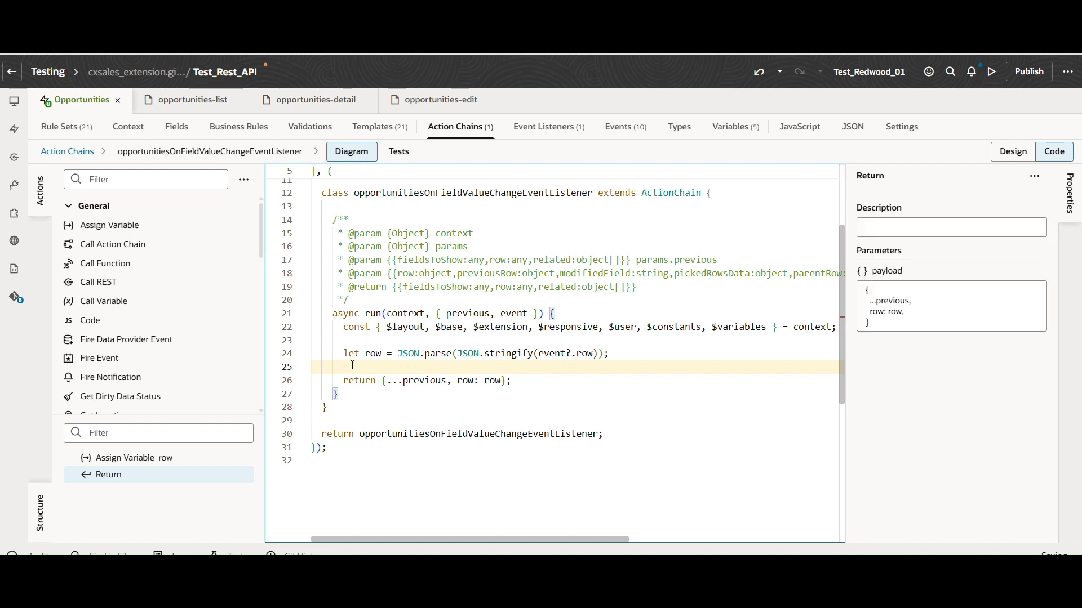
# Add an if block before the return statement with the condition event.modifiedField === 'TargetPartyId'
pyautogui.write('if()')
pyautogui.write('event')
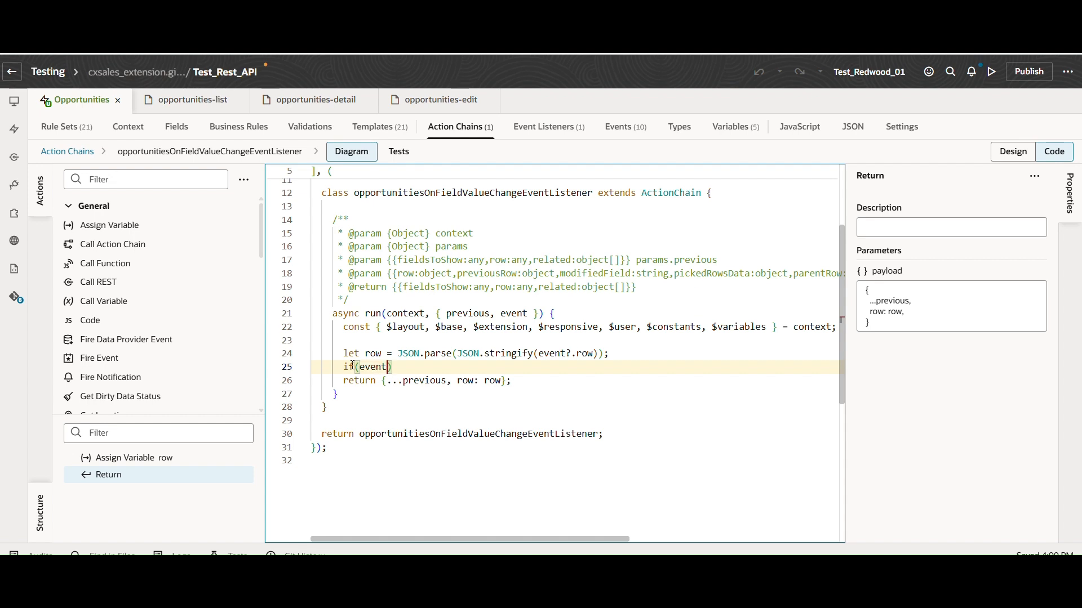
pyautogui.write('.m')
pyautogui.press('Down')
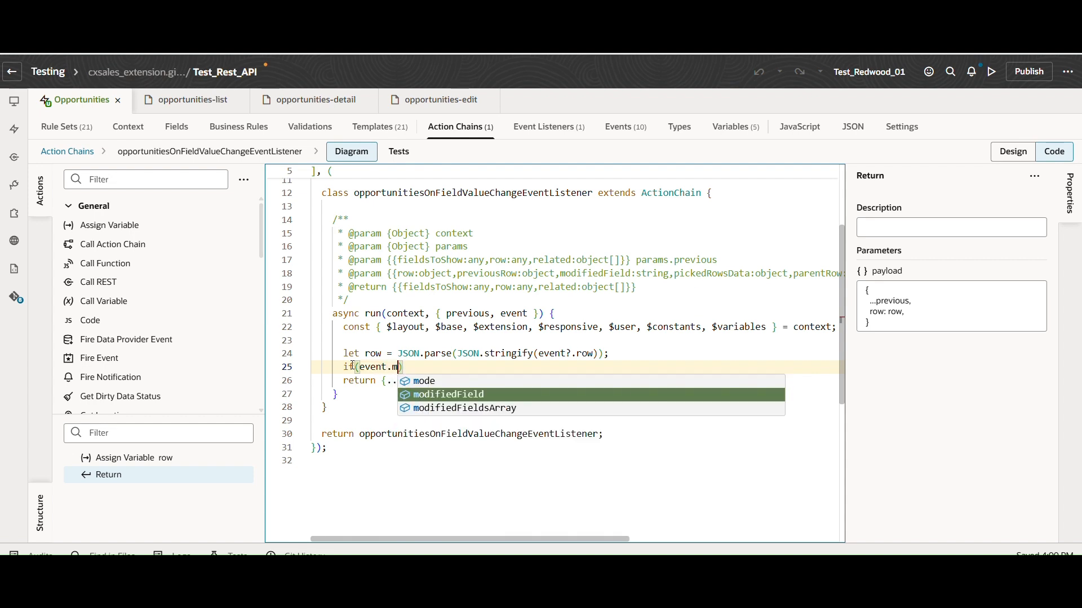
pyautogui.press('Return')
pyautogui.write('==')
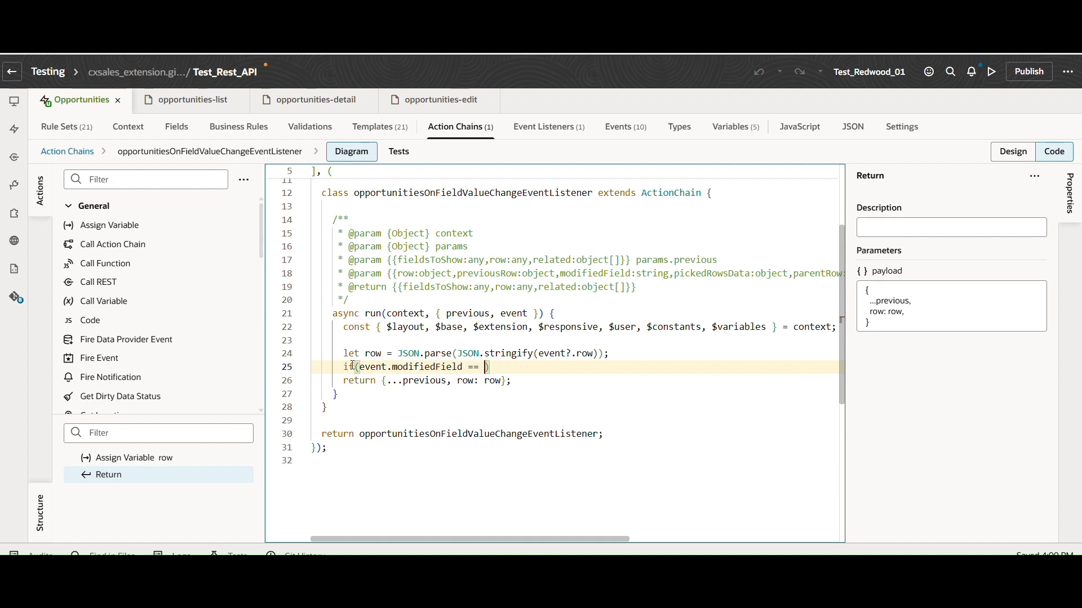
pyautogui.press('BackSpace')
pyautogui.write("= 'TargetPartyId')")
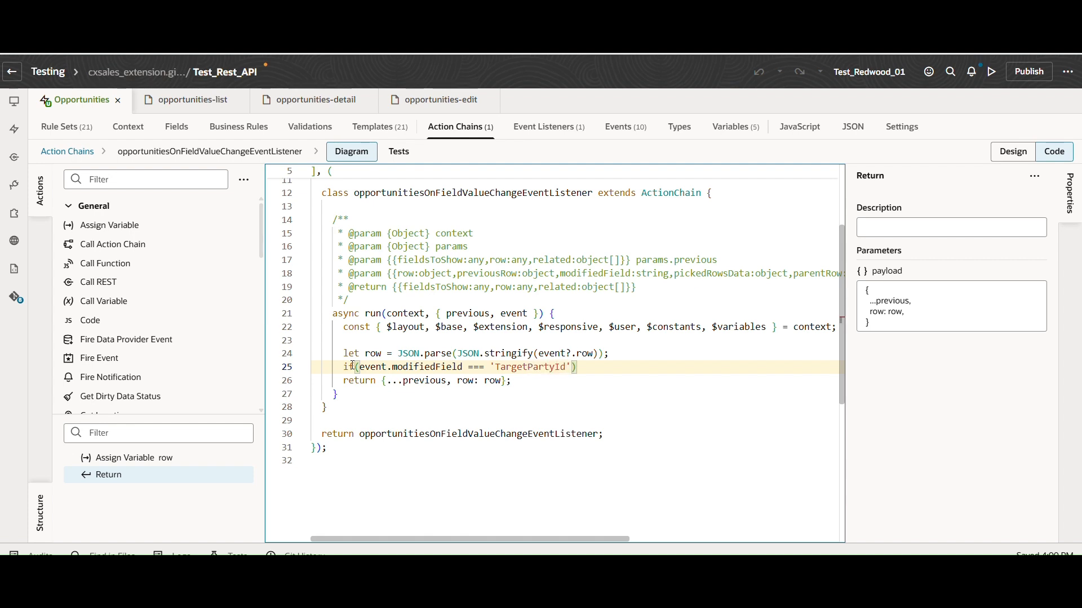
pyautogui.write('{')
pyautogui.press('Return')
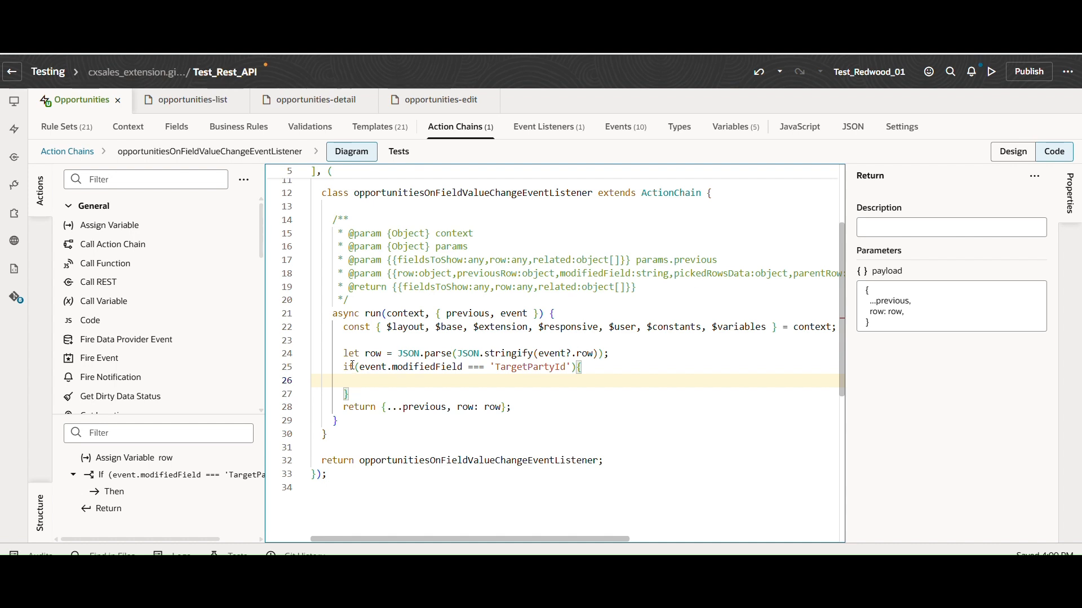
# Declare "let AccountId = event.row['TargetPartyId'];" inside the if block
pyautogui.write('let AccountI')
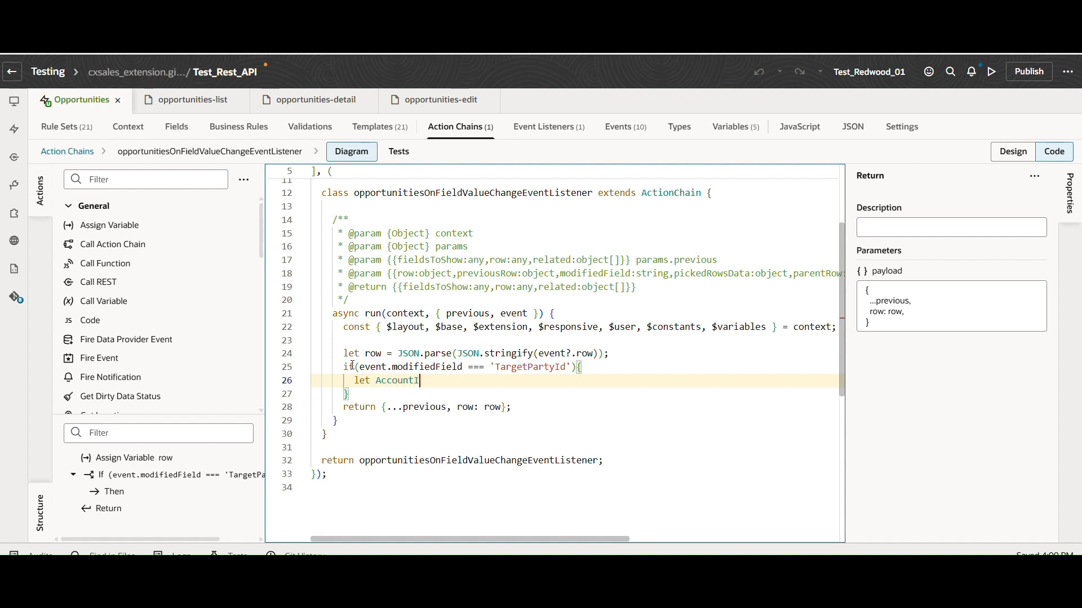
pyautogui.write('d = even')
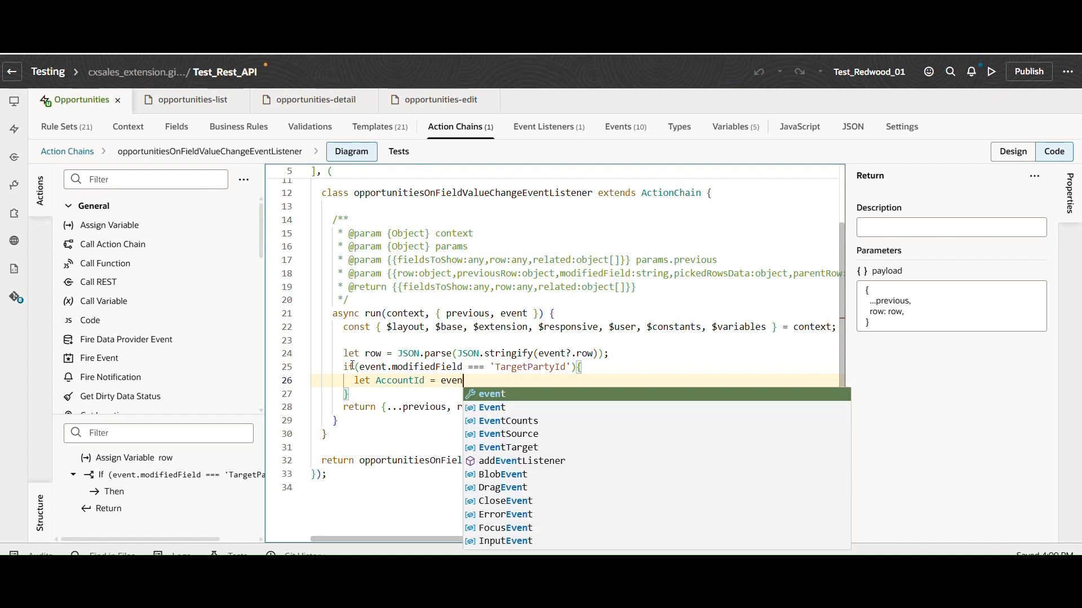
pyautogui.write('t.row')
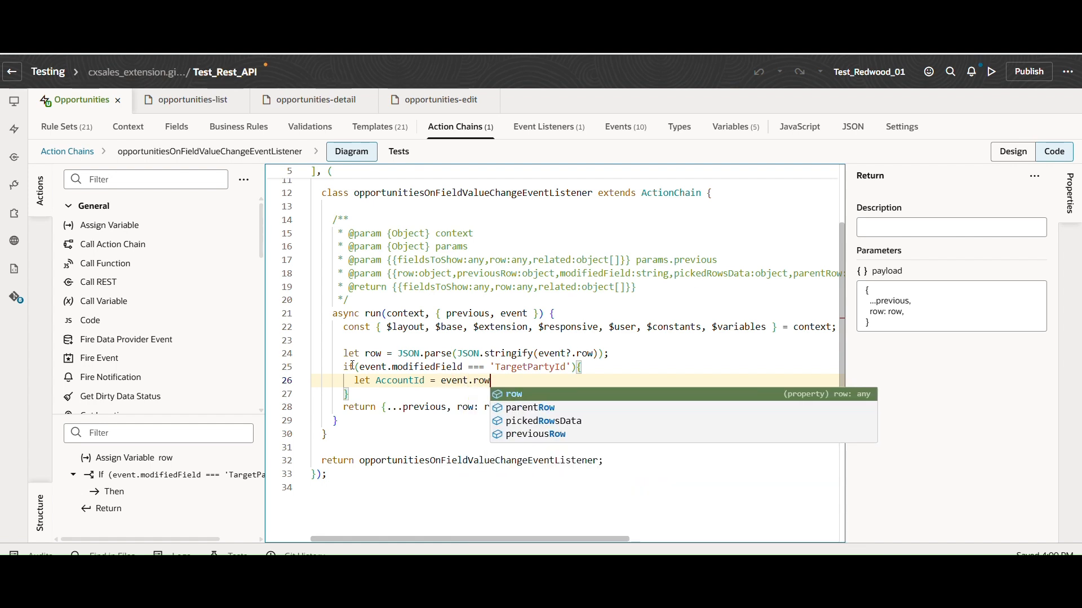
pyautogui.write('[')
pyautogui.press('Left')
pyautogui.press('Left')
pyautogui.write("'")
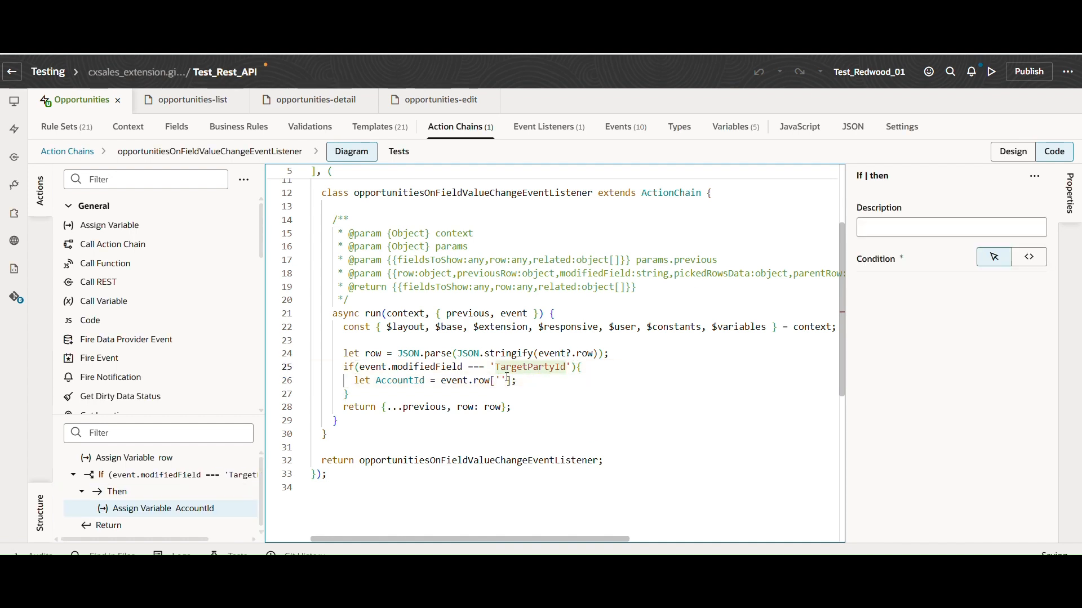
pyautogui.write('TargetPartyId')
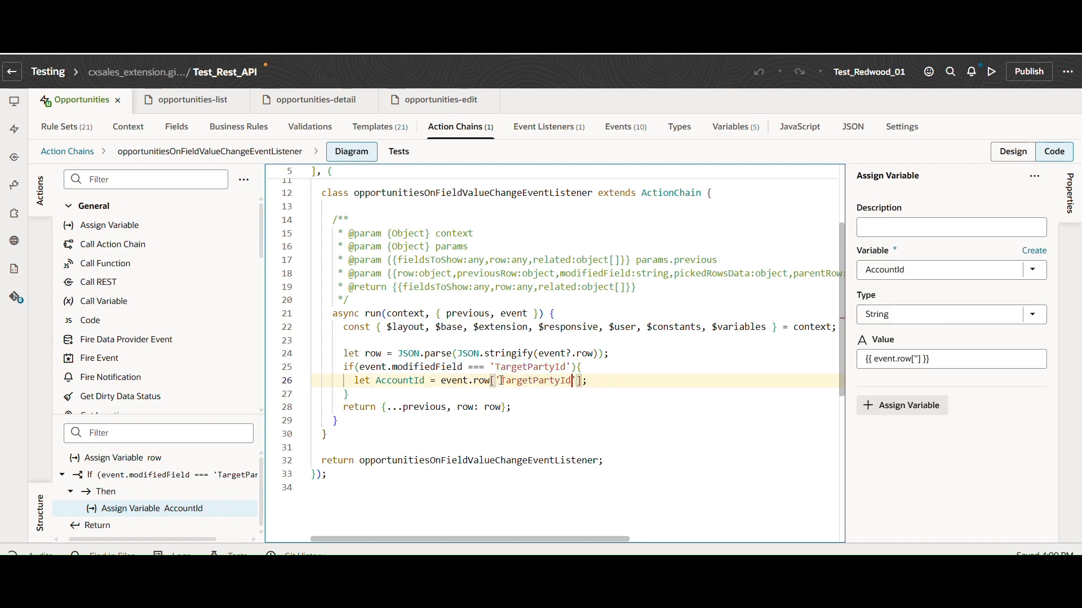
pyautogui.click(603, 379)
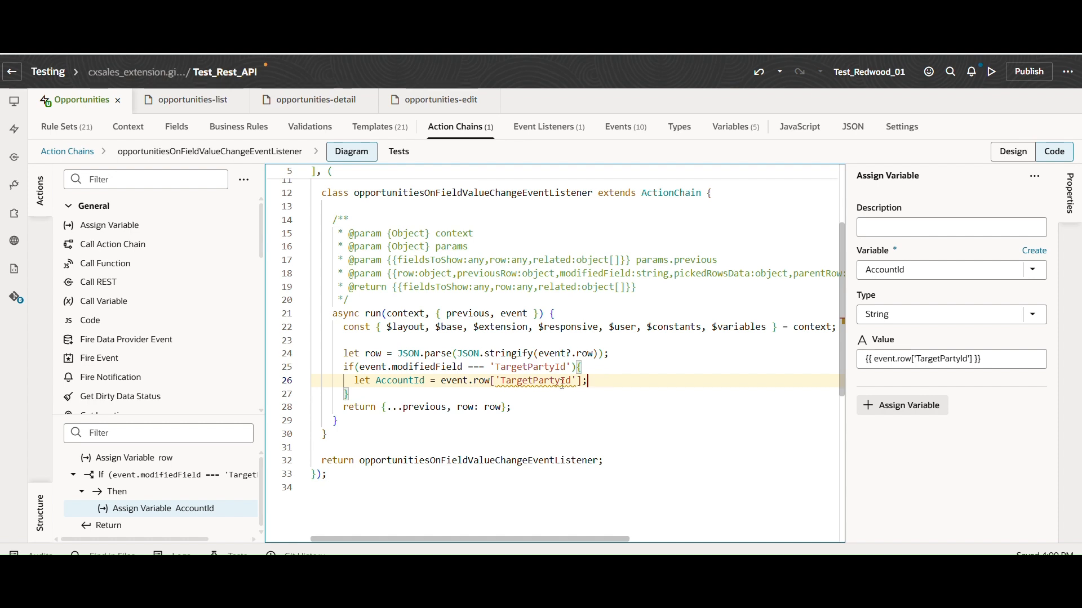
pyautogui.doubleClick(404, 379)
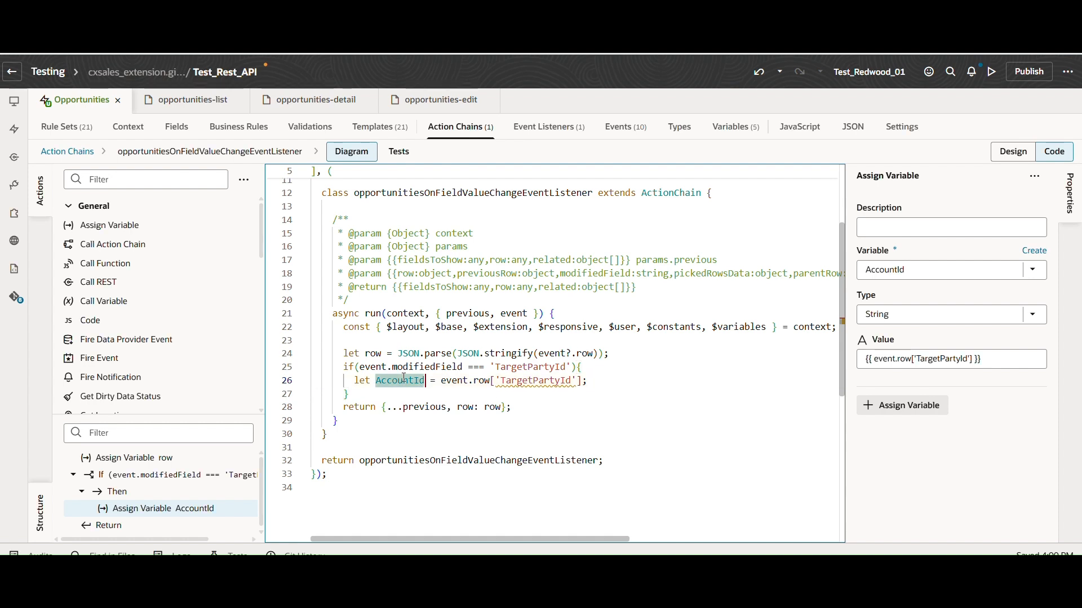
pyautogui.click(597, 382)
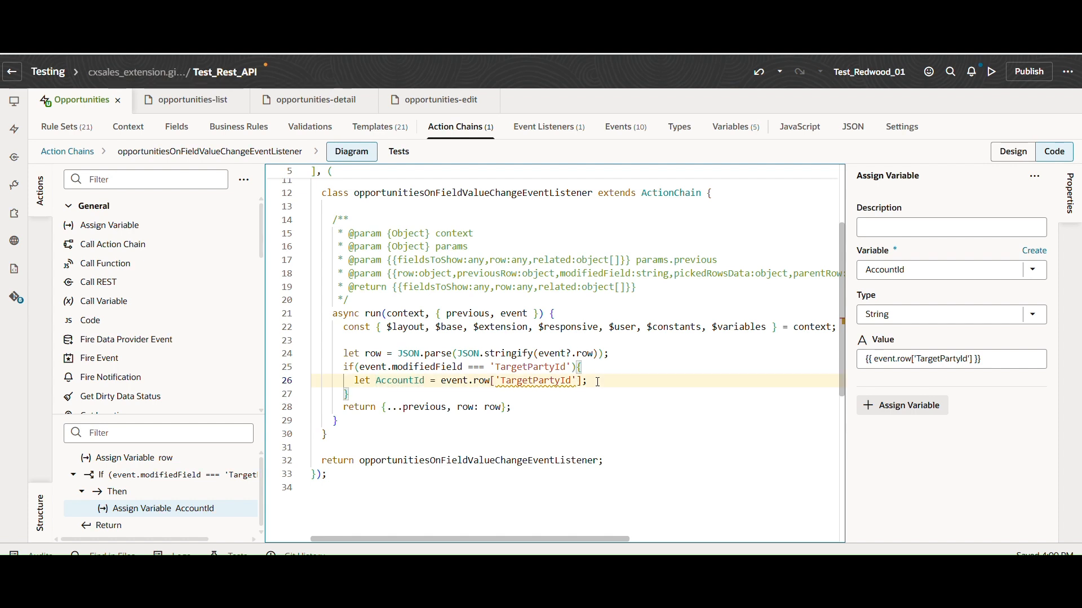
# Add a Call REST action below the AccountId declaration inside the if block and select it for configuration
pyautogui.press('Return')
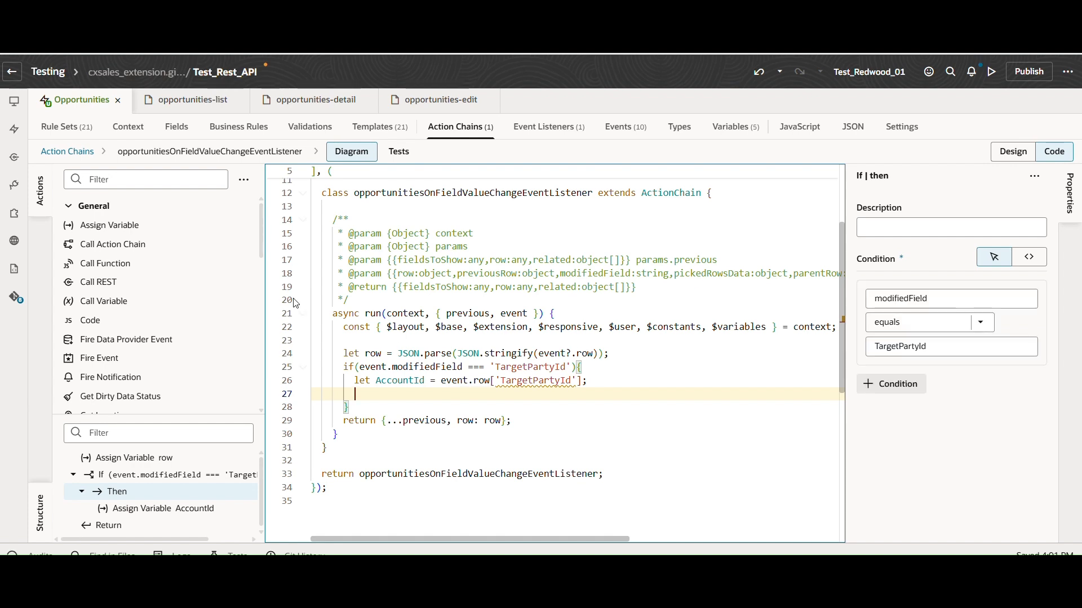
pyautogui.moveTo(97, 282); pyautogui.dragTo(366, 391)
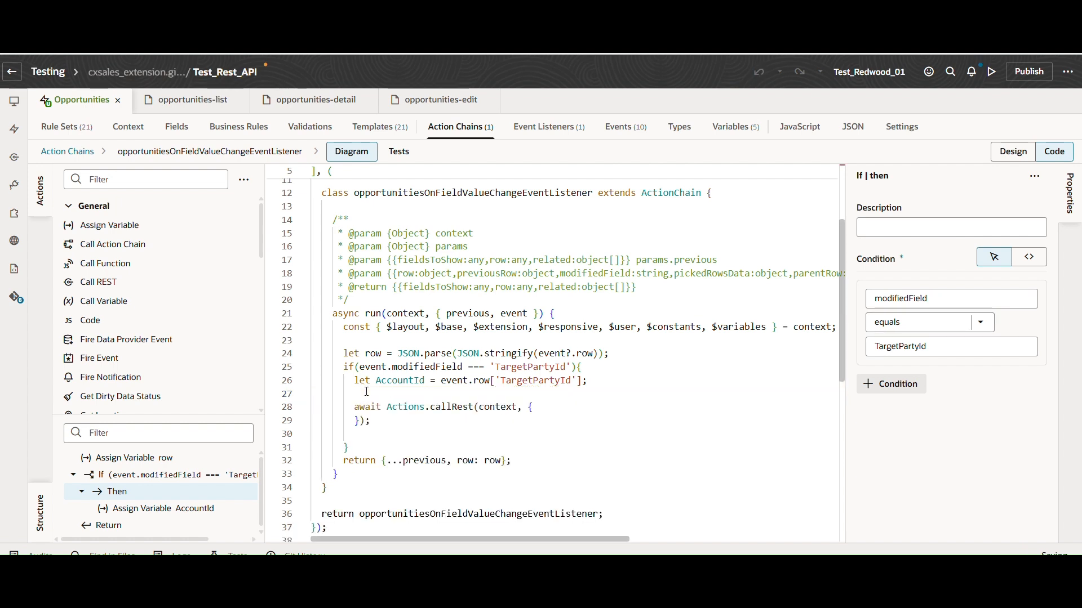
pyautogui.click(452, 407)
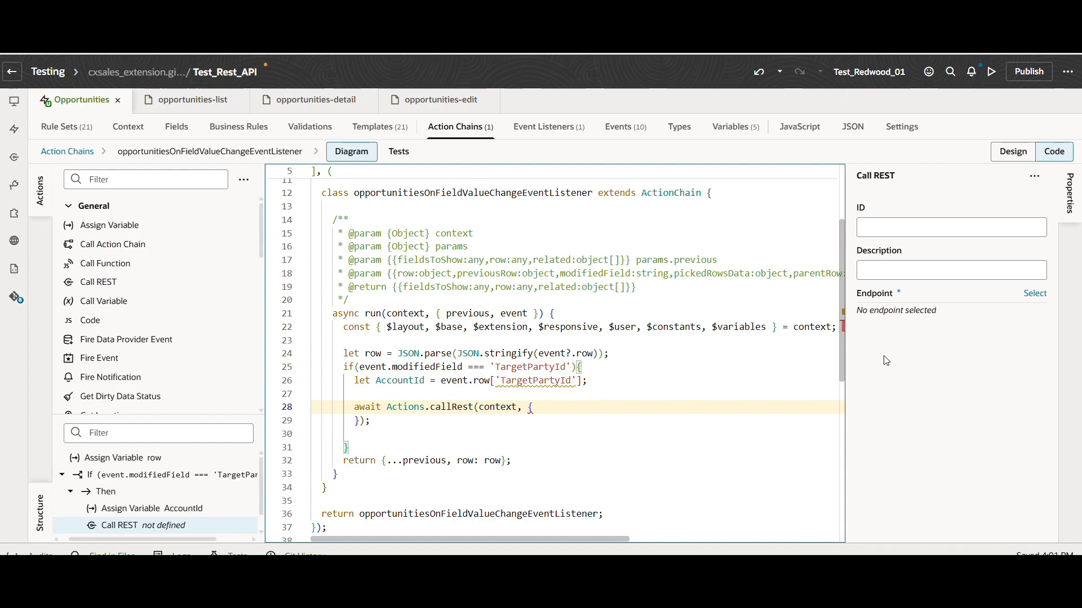
# Set the Call REST action's endpoint to GET /accounts from the accounts group of the cx service
pyautogui.click(1035, 297)
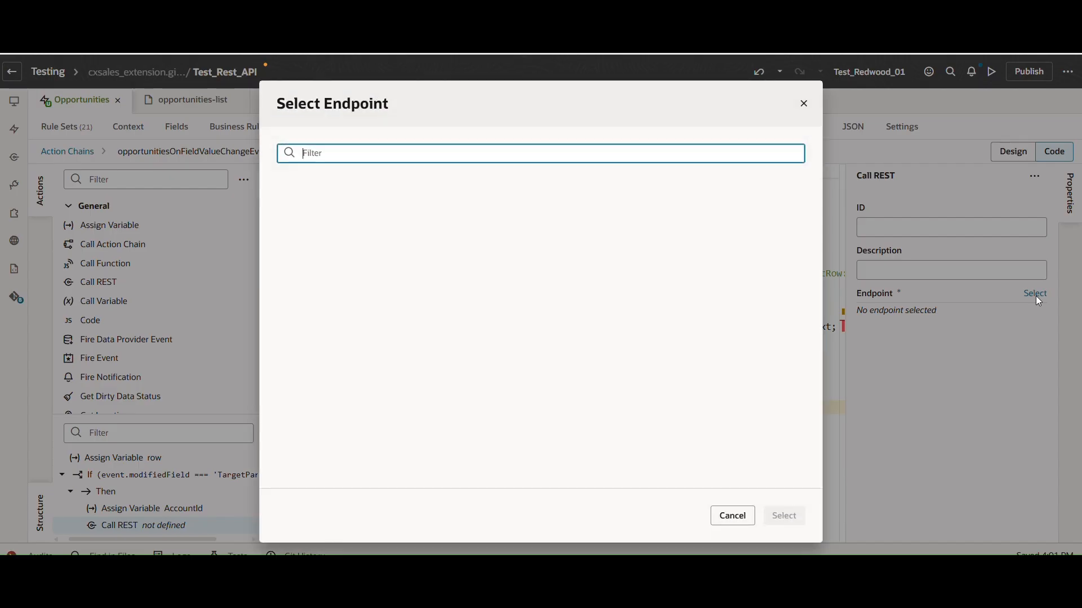
pyautogui.click(299, 221)
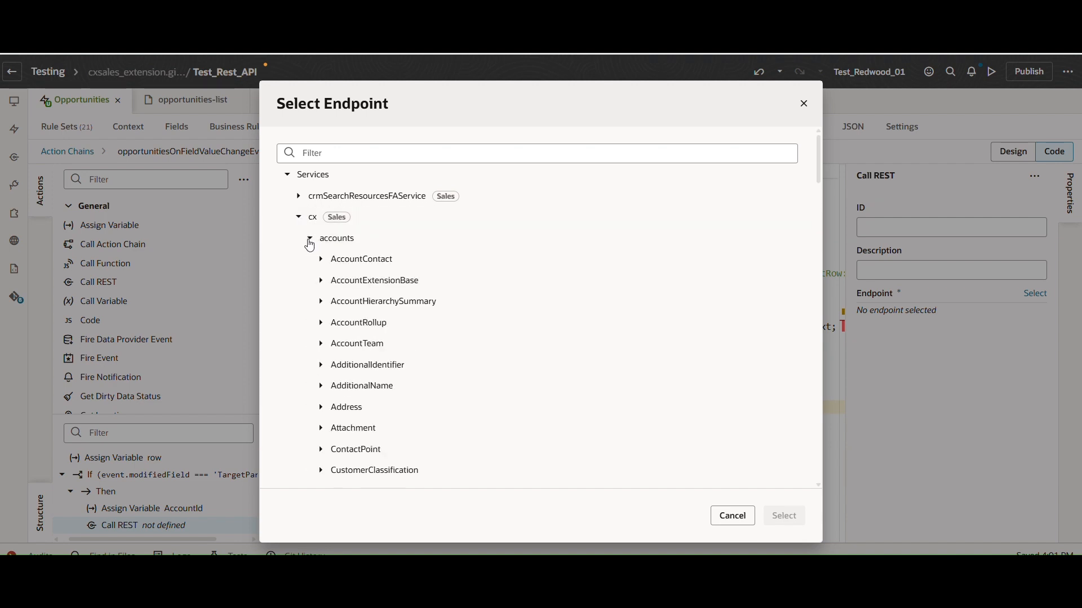
pyautogui.scroll(-10, 555, 415)
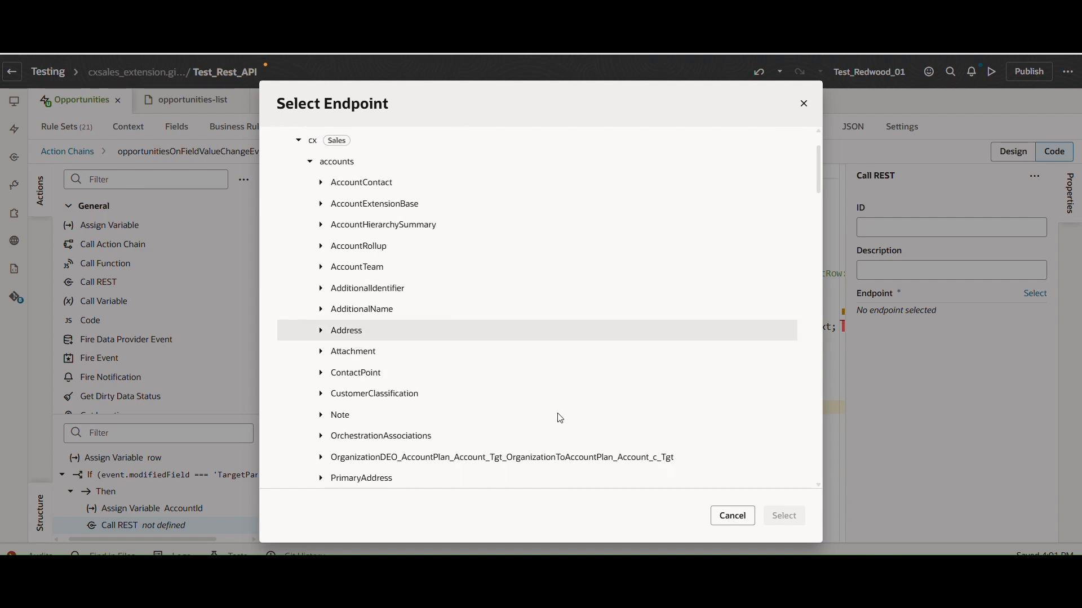
pyautogui.scroll(-7, 558, 415)
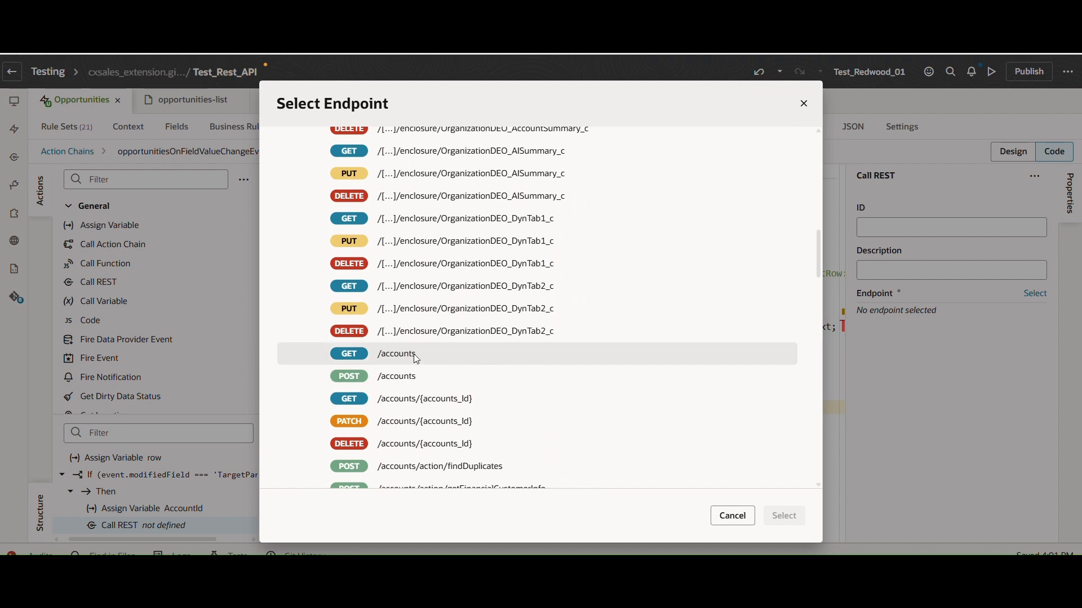
pyautogui.click(417, 359)
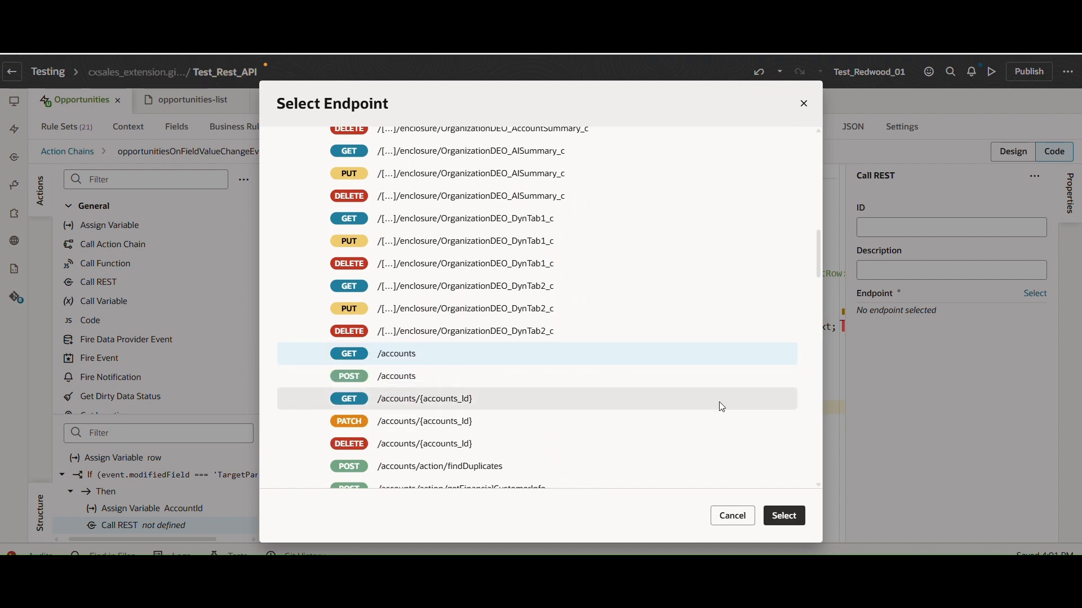
pyautogui.click(783, 518)
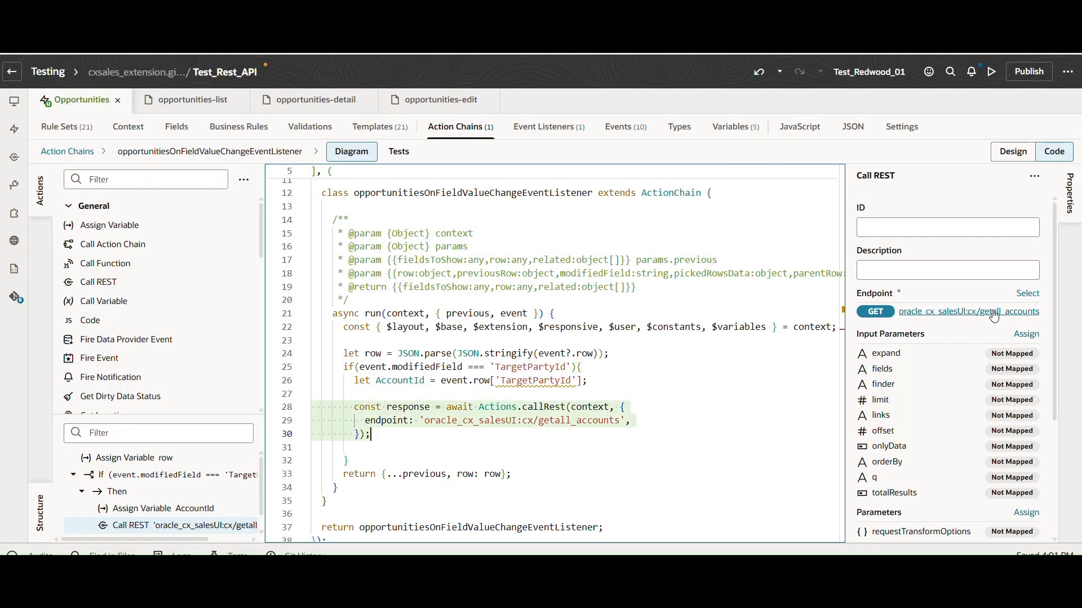
# Map the q input parameter of the REST call to the expression "PartyId=" + AccountId and save the mapping
pyautogui.click(944, 250)
pyautogui.scroll(-3, 934, 400)
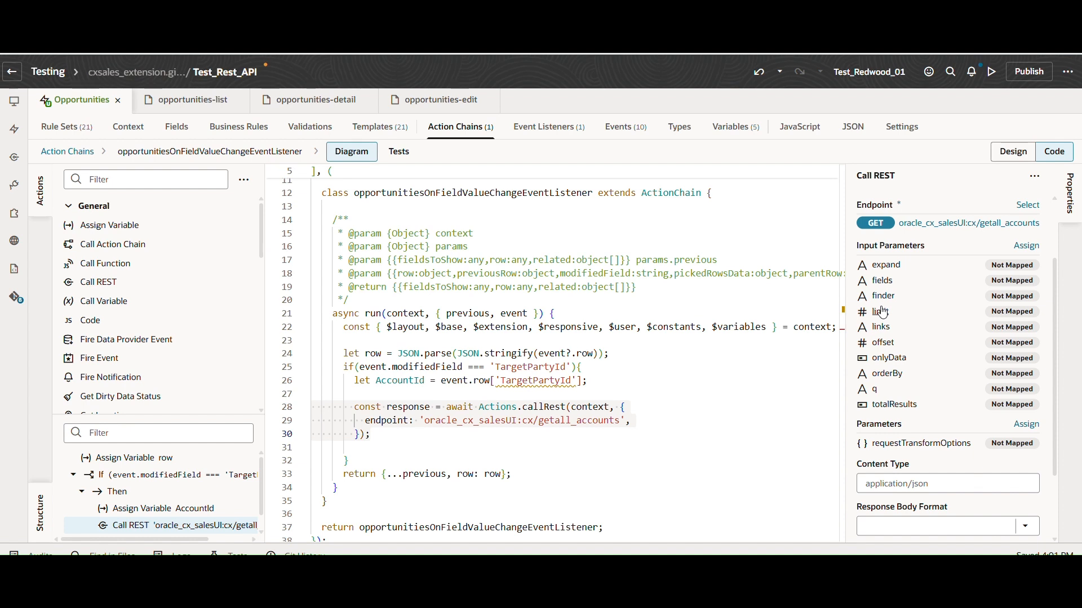
pyautogui.click(874, 396)
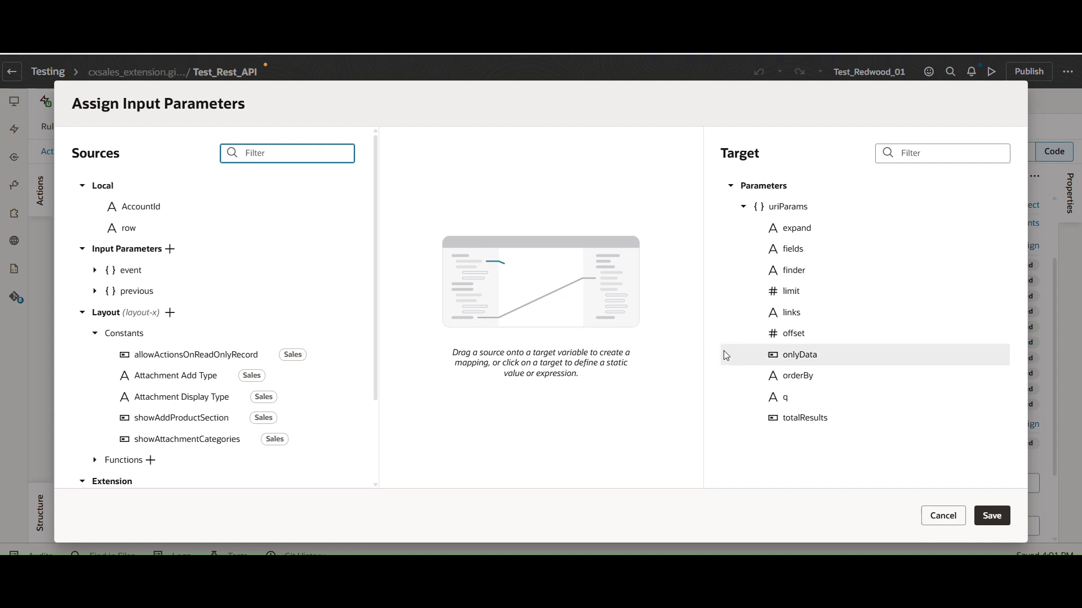
pyautogui.click(808, 398)
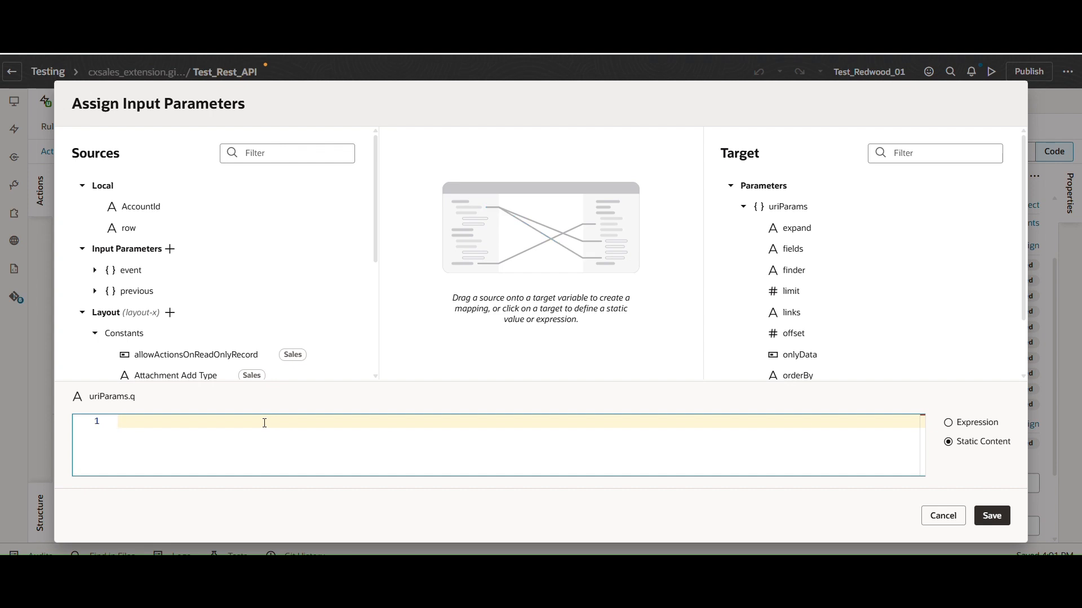
pyautogui.write('Party')
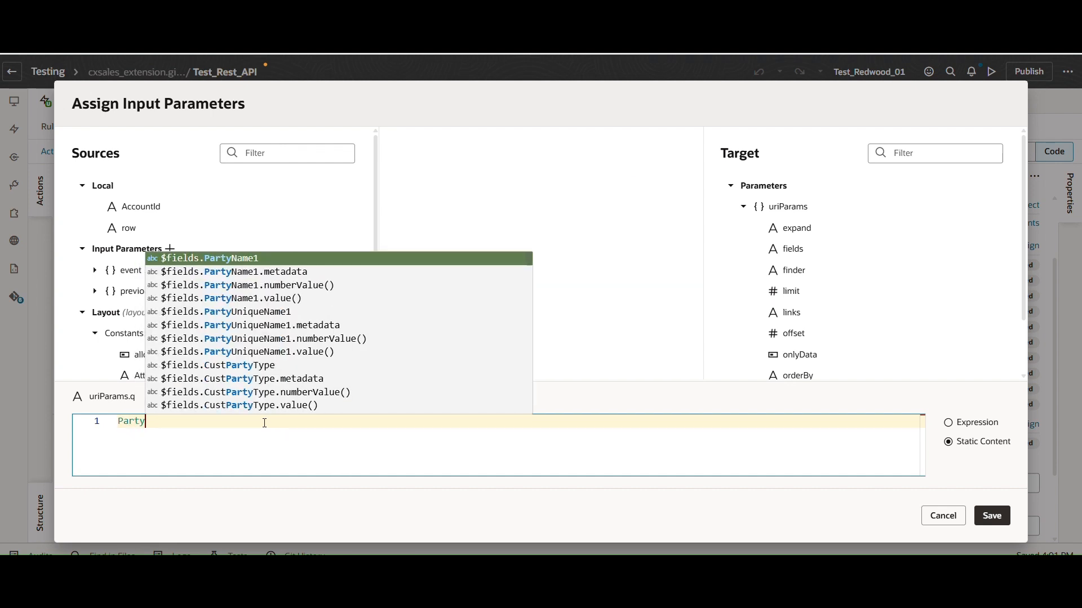
pyautogui.write('Id=')
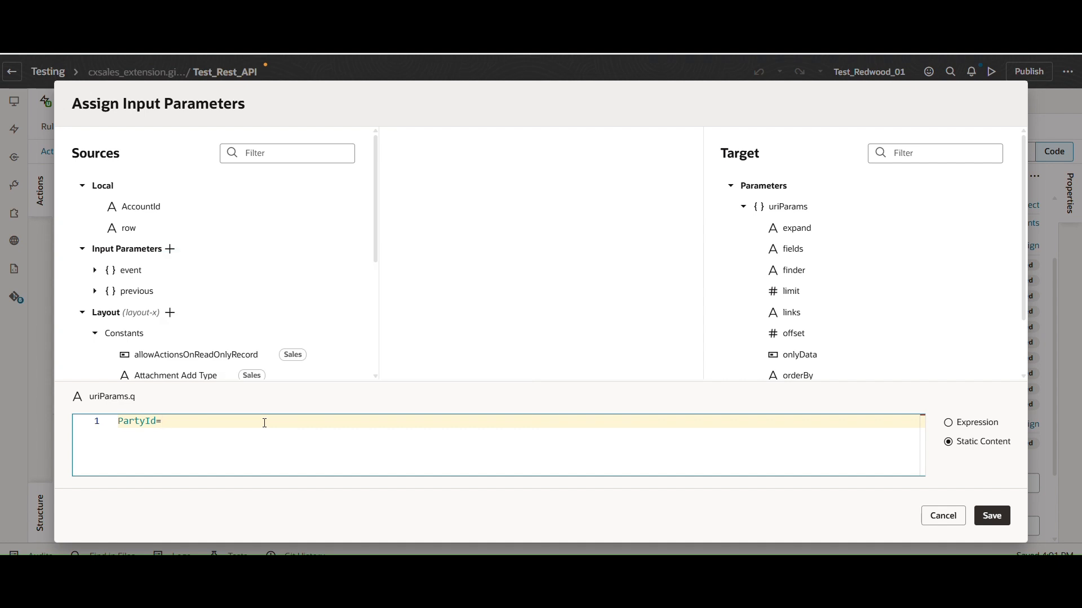
pyautogui.scroll(-2, 783, 273)
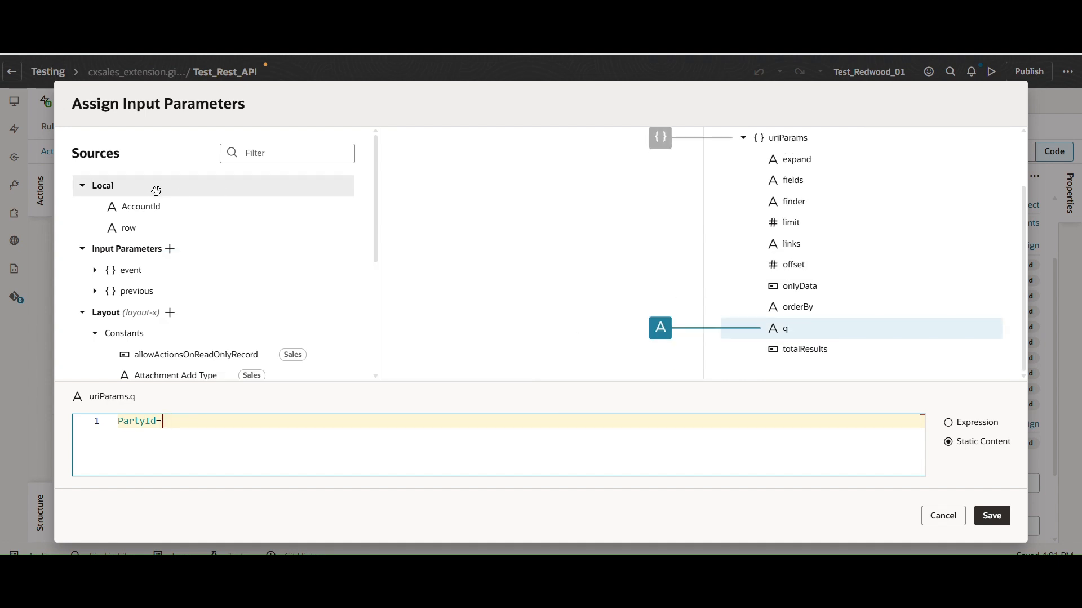
pyautogui.click(151, 208)
pyautogui.moveTo(151, 208); pyautogui.dragTo(855, 335)
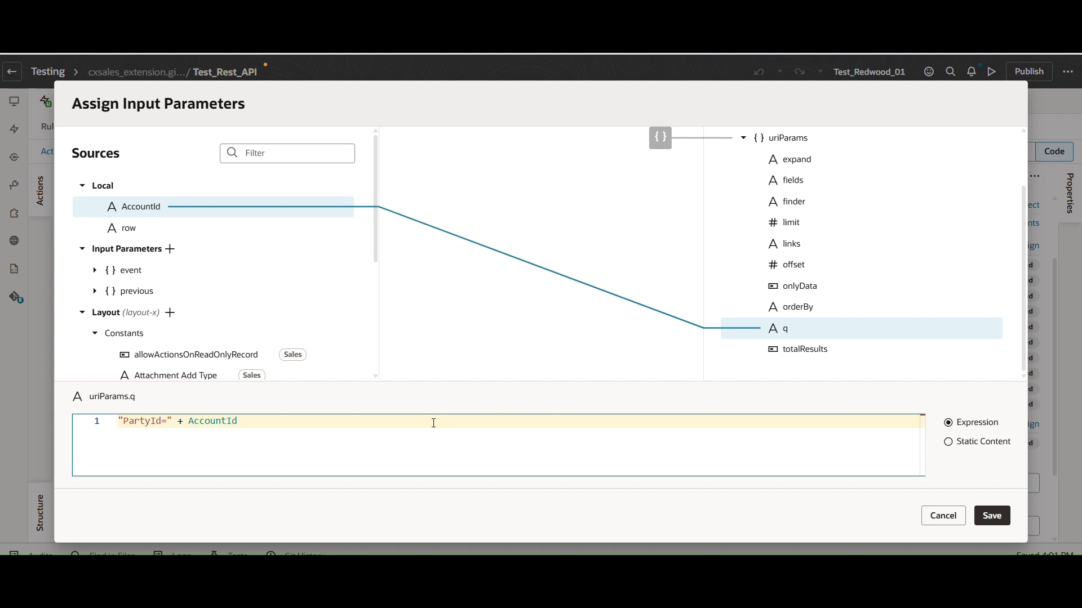
pyautogui.click(994, 516)
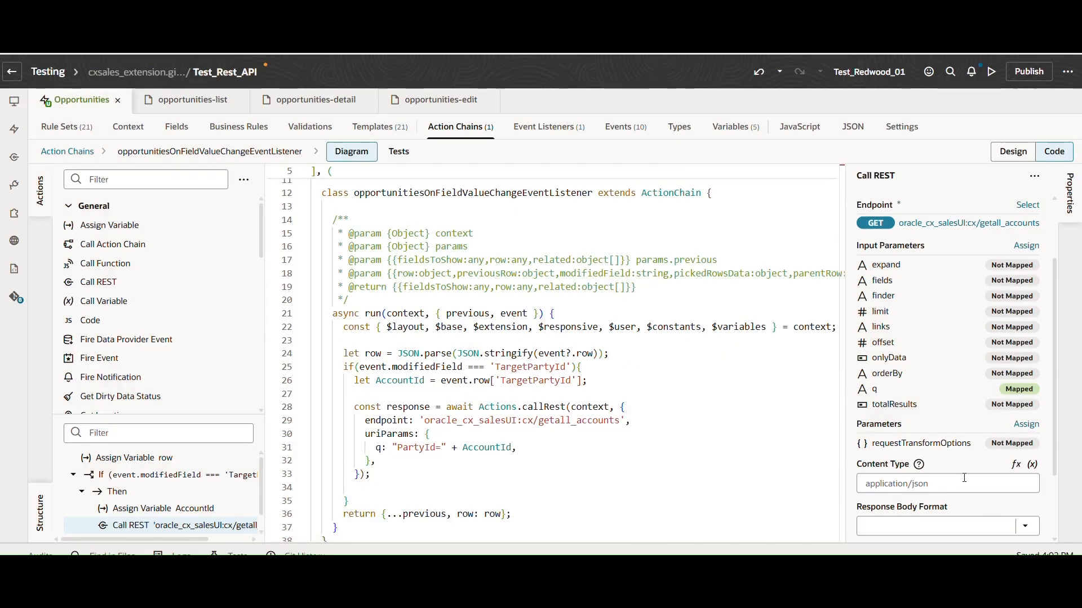
# Rename the variable that stores the REST call's result to AccountAPIResponse
pyautogui.scroll(-2, 964, 478)
pyautogui.scroll(-1, 964, 478)
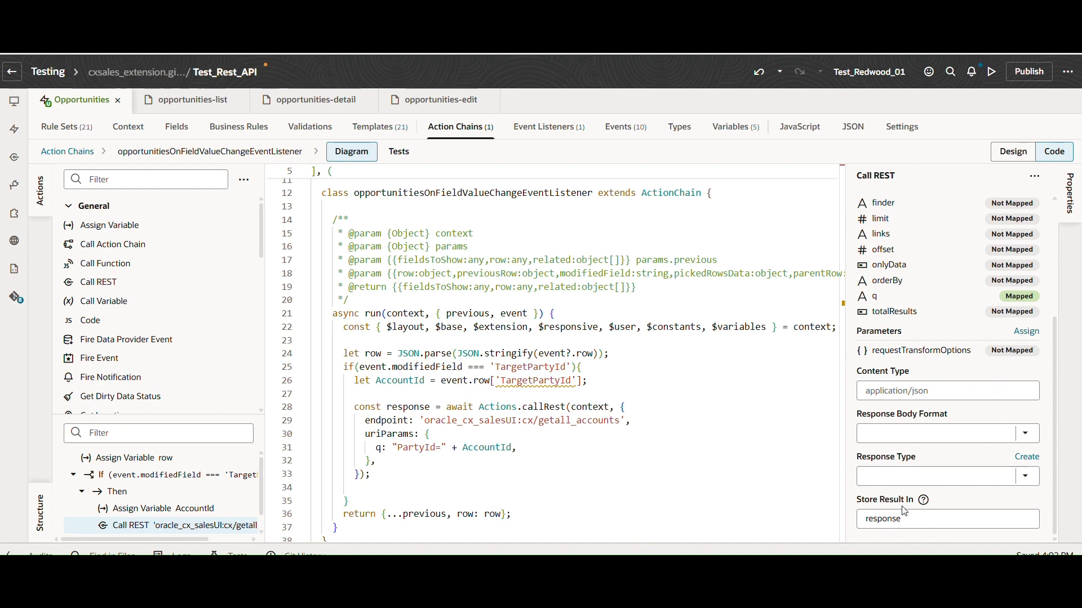
pyautogui.click(866, 519)
pyautogui.write('AccountAPI')
pyautogui.press('Delete')
pyautogui.write('R')
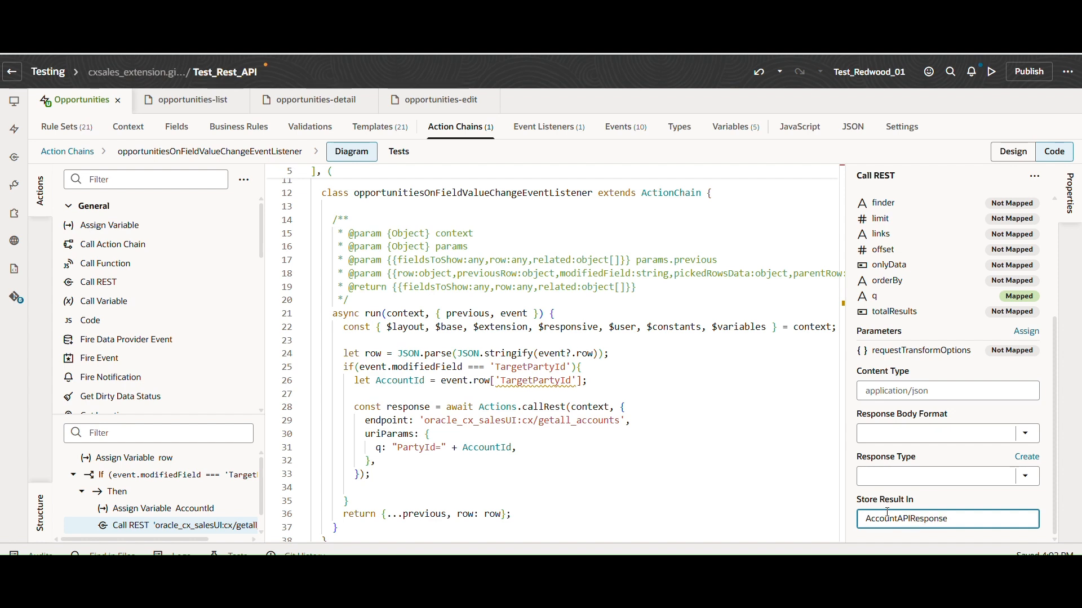
# Below the REST call in the if block, assign AccountAPIResponse.body.items[0].URL to row.AccountURL_c
pyautogui.click(946, 496)
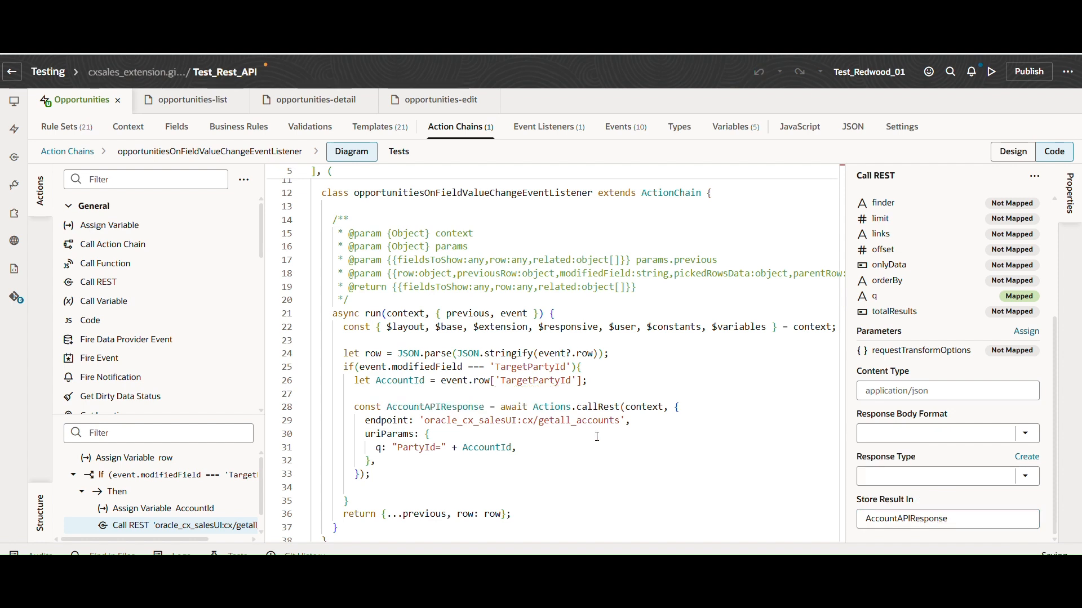
pyautogui.click(383, 478)
pyautogui.press('Return')
pyautogui.press('Return')
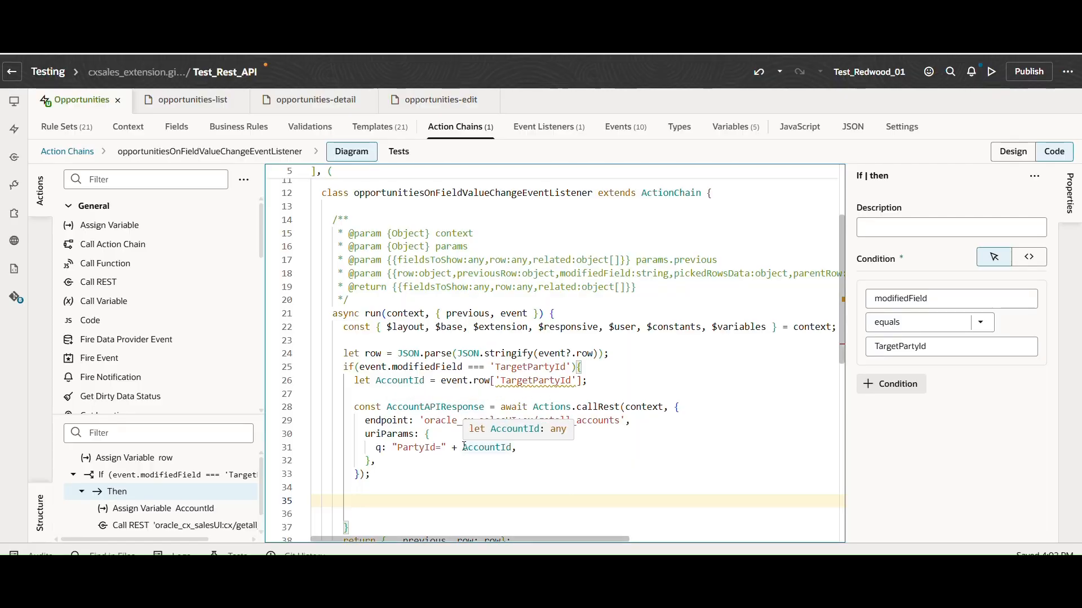
pyautogui.write('row.AccountURL_c =')
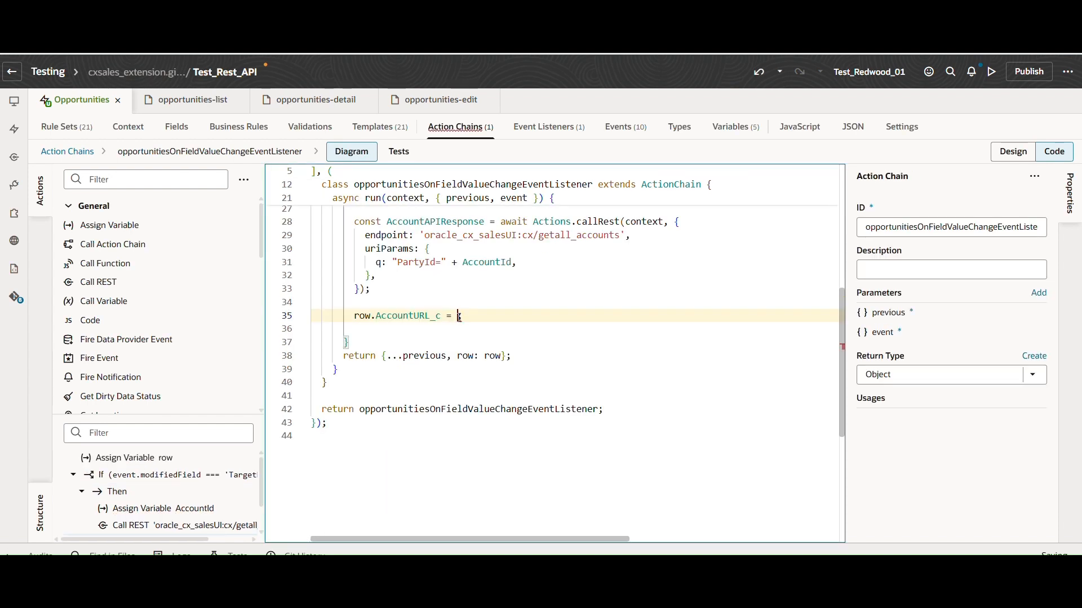
pyautogui.write('AccountAPIResponse.body.items[0].URL')
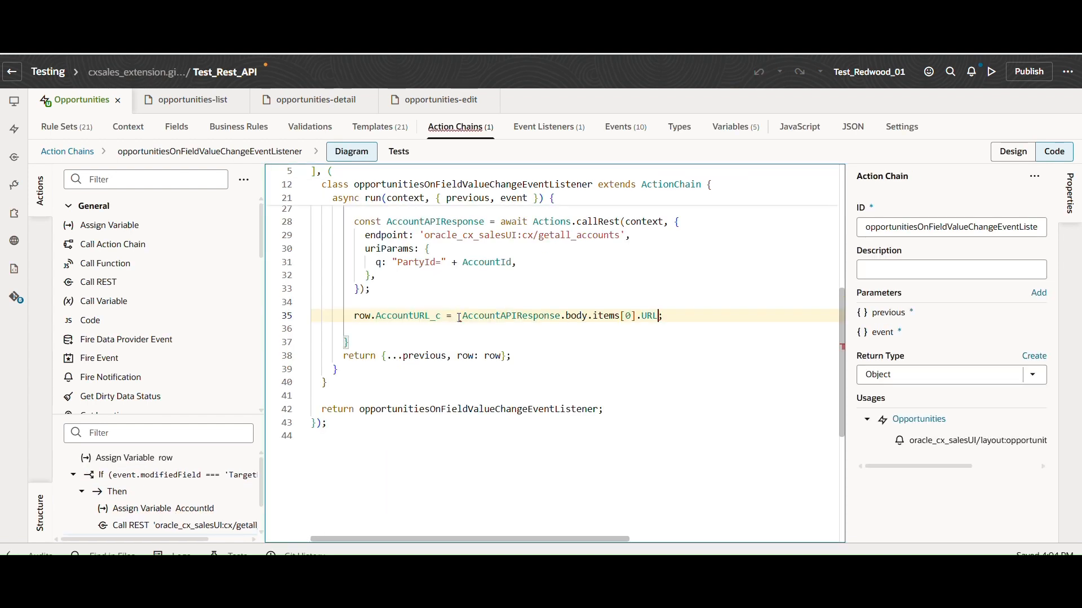
# Review the response expression and the target field in the new row.AccountURL_c assignment
pyautogui.doubleClick(506, 316)
pyautogui.click(580, 316)
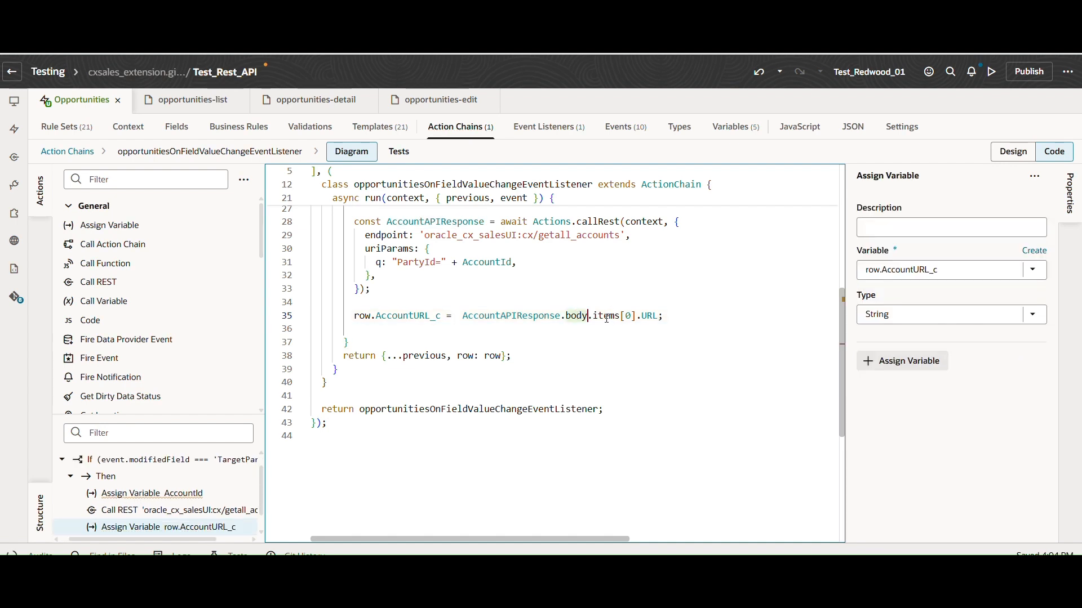
pyautogui.doubleClick(606, 318)
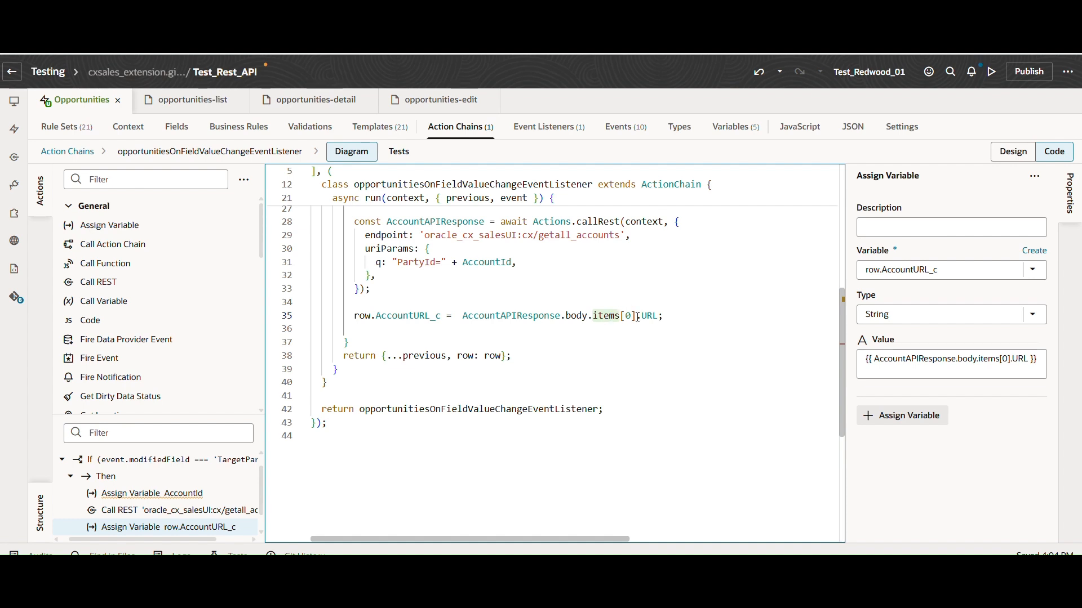
pyautogui.click(661, 318)
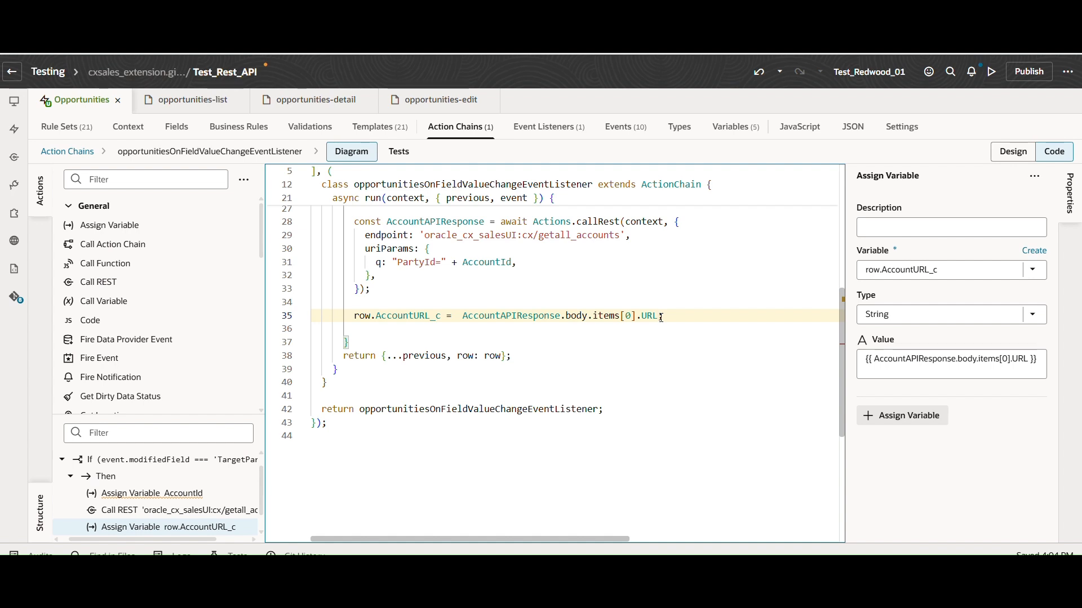
pyautogui.moveTo(654, 317); pyautogui.dragTo(461, 317)
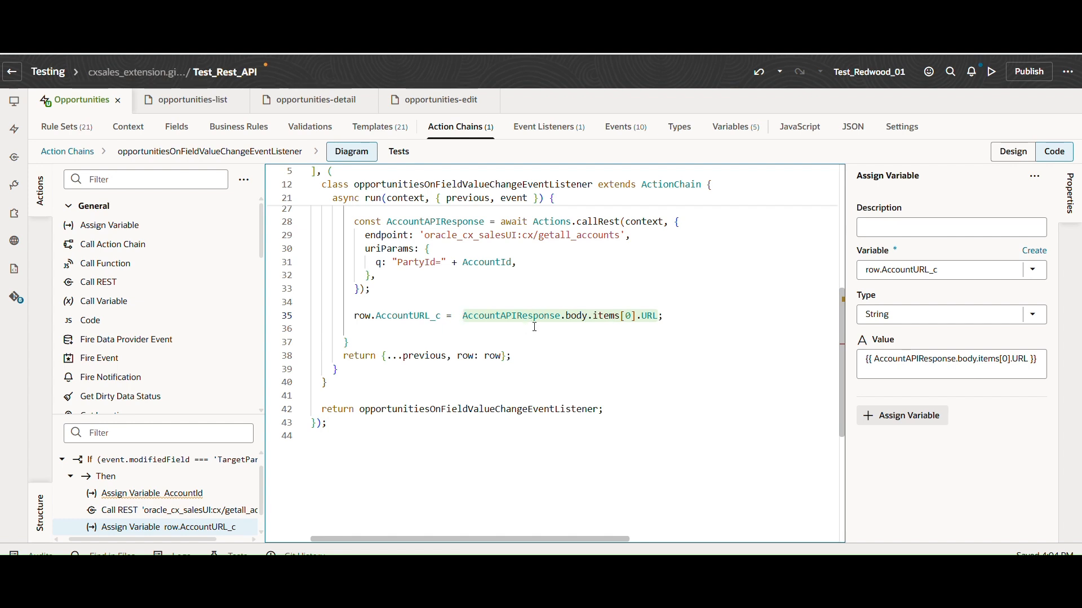
pyautogui.click(436, 317)
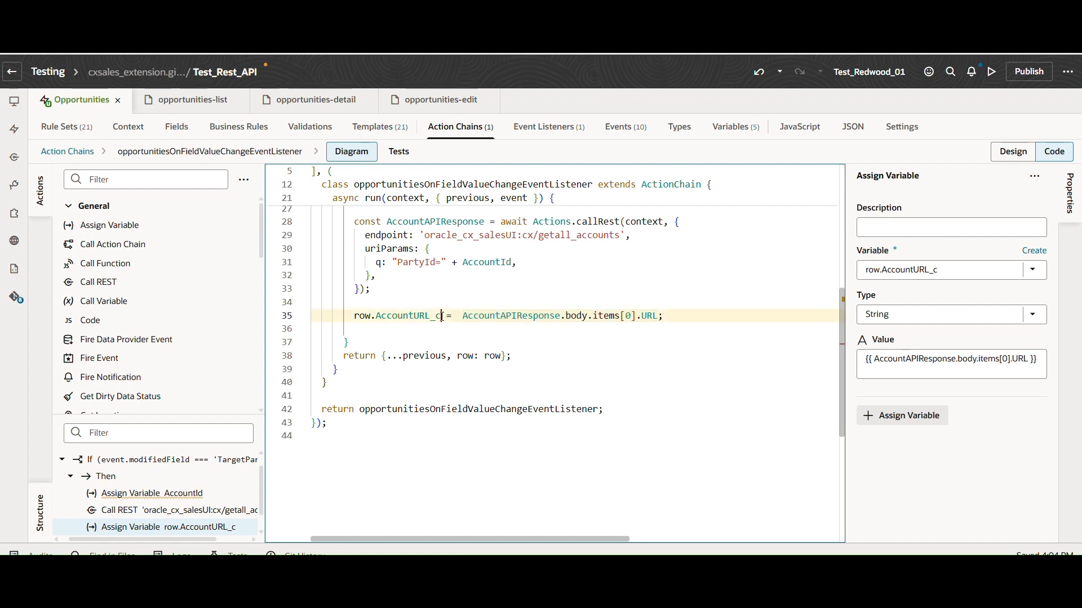
pyautogui.moveTo(440, 317); pyautogui.dragTo(355, 317)
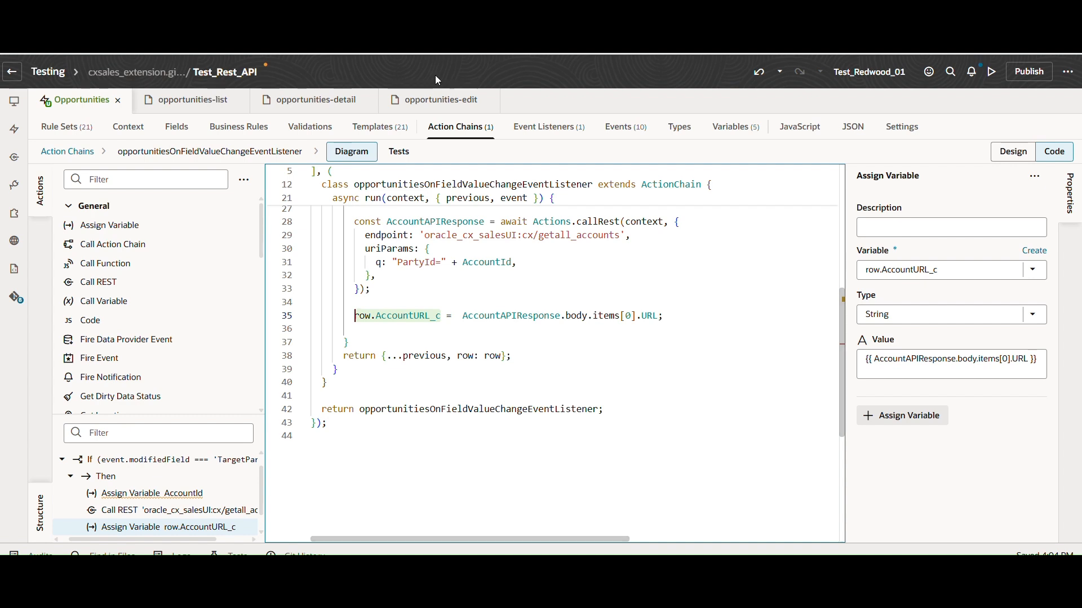
# Preview the opportunities-edit page and test the Account field with US General Services Administration and 360 Signs Gym
pyautogui.click(437, 101)
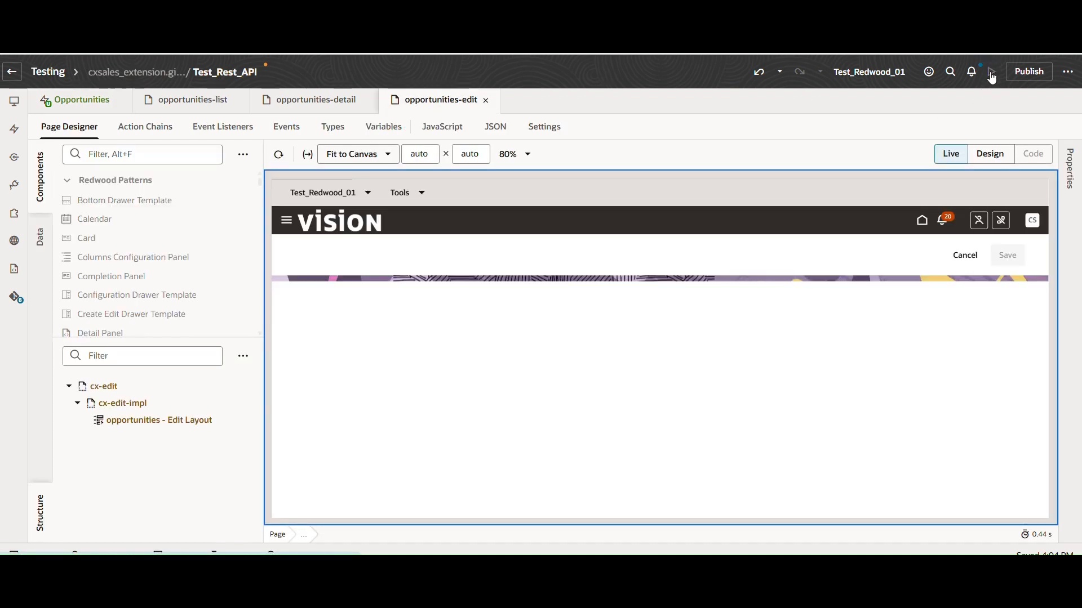
pyautogui.click(991, 72)
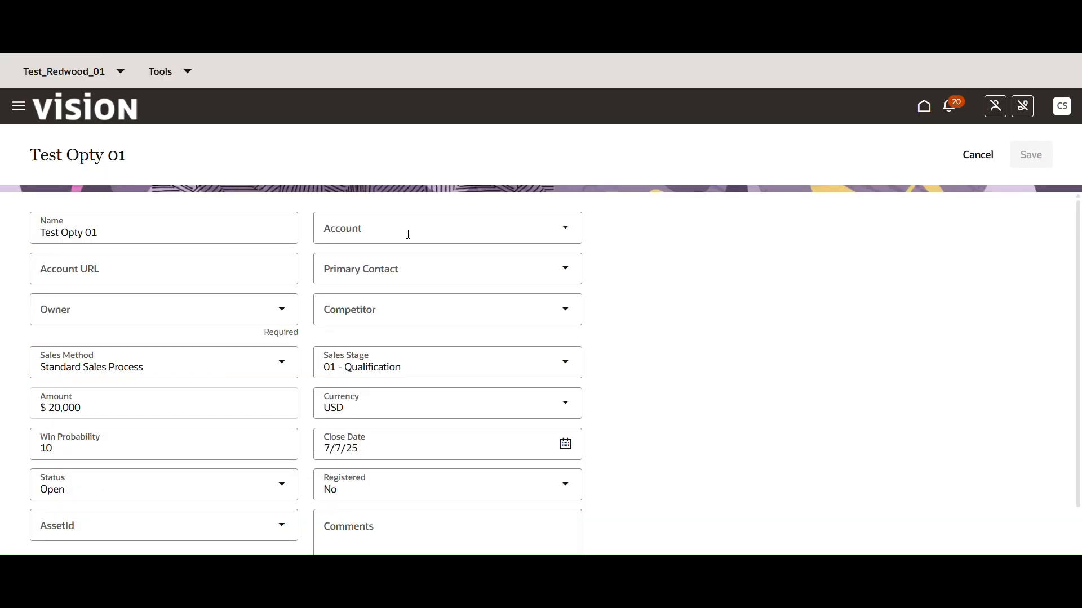
pyautogui.click(375, 235)
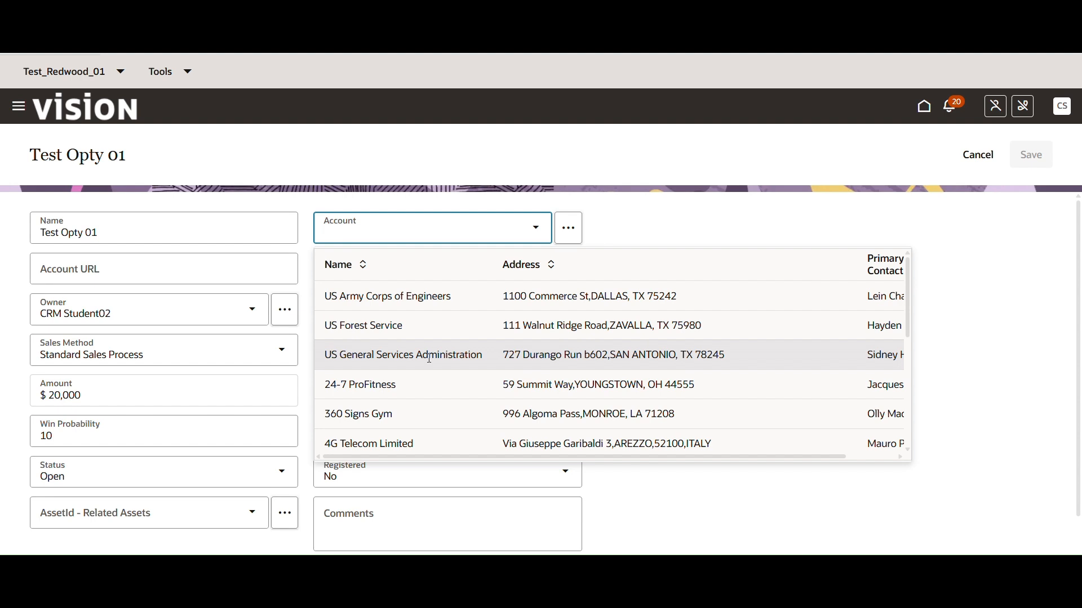
pyautogui.click(430, 358)
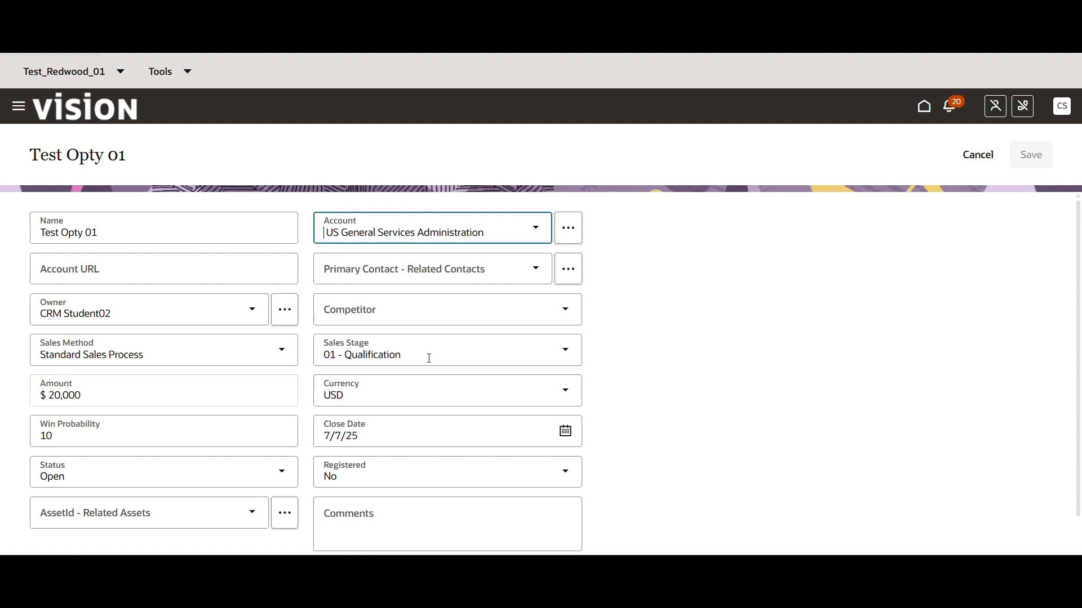
pyautogui.click(697, 334)
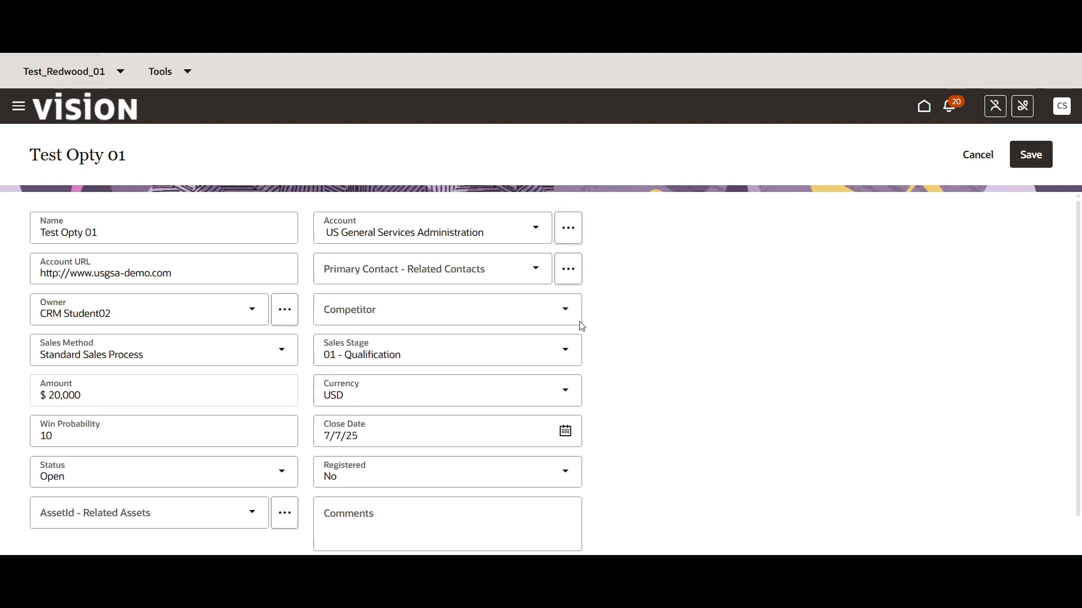
pyautogui.click(412, 218)
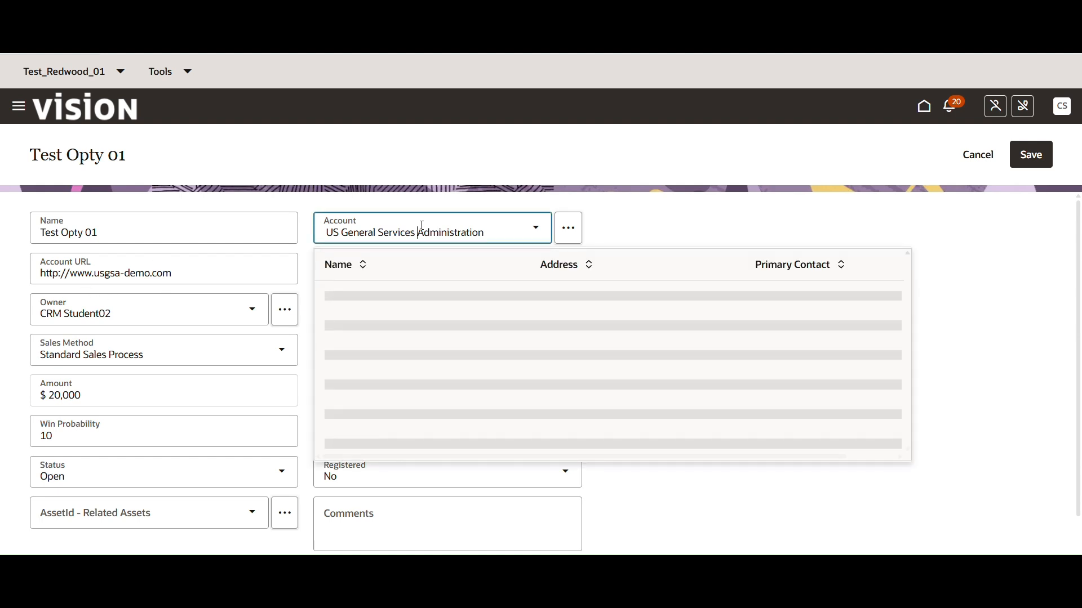
pyautogui.click(411, 416)
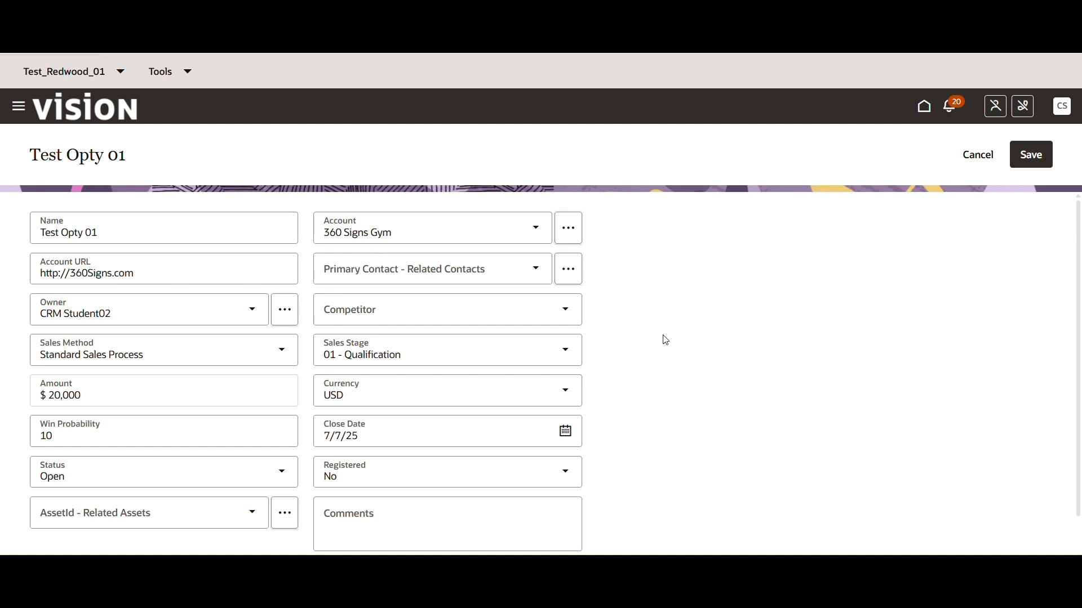
# Return to the designer and inspect the custom field creation form in the Opportunities layout's fields, leaving it without creating a field
pyautogui.hotkey('ctrl', 'shift', 'Tab')
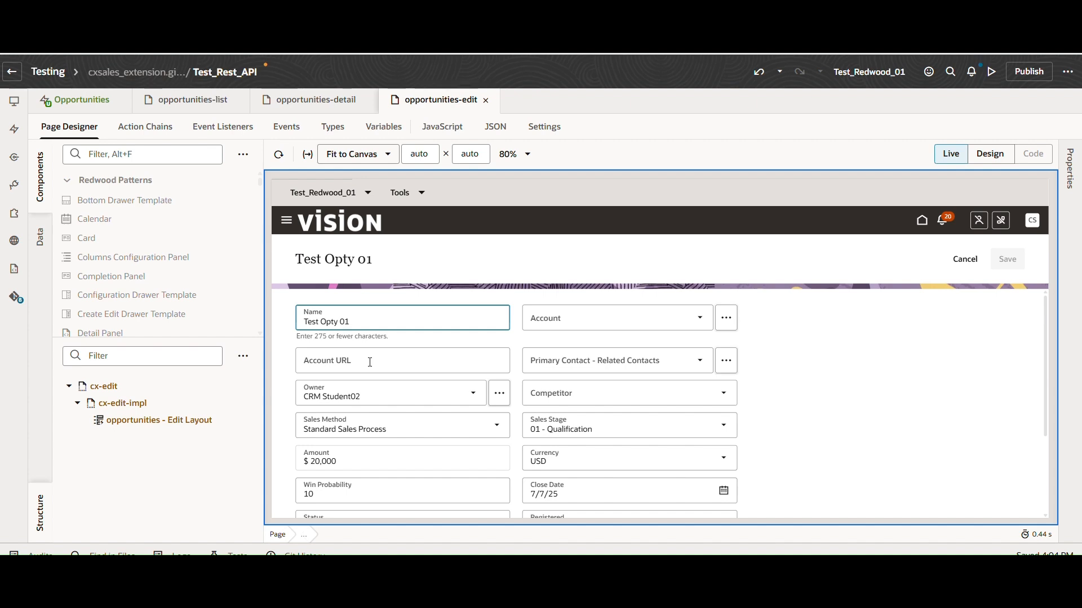
pyautogui.click(77, 103)
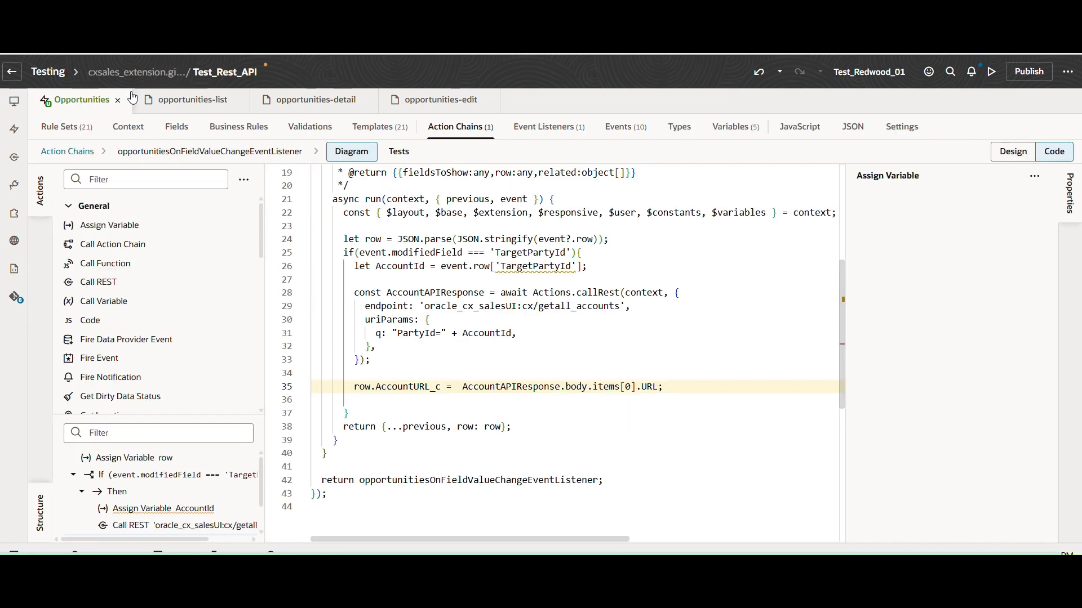
pyautogui.click(175, 127)
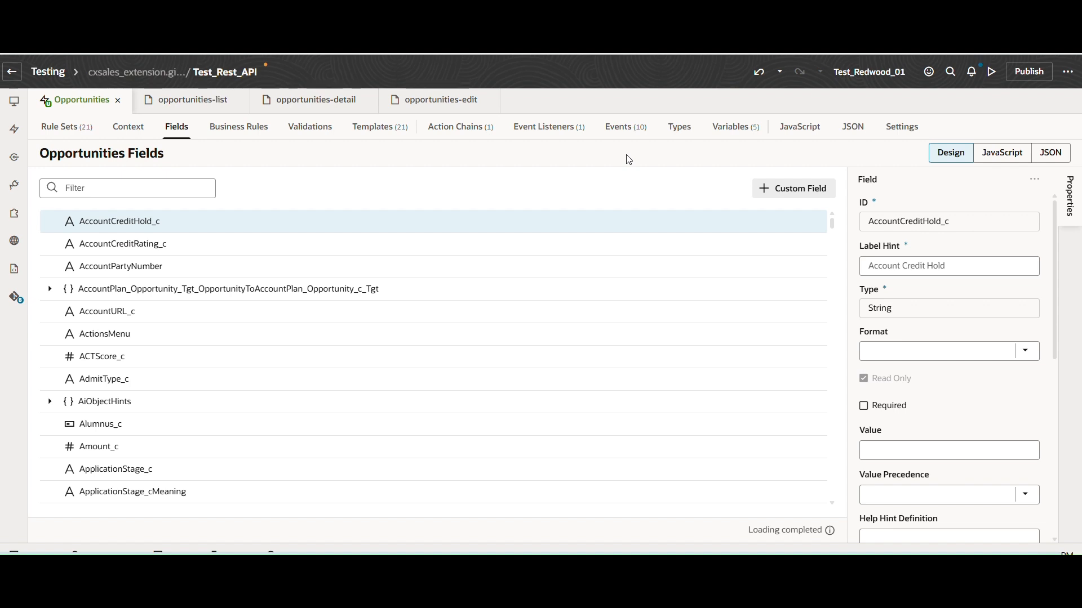
pyautogui.click(787, 188)
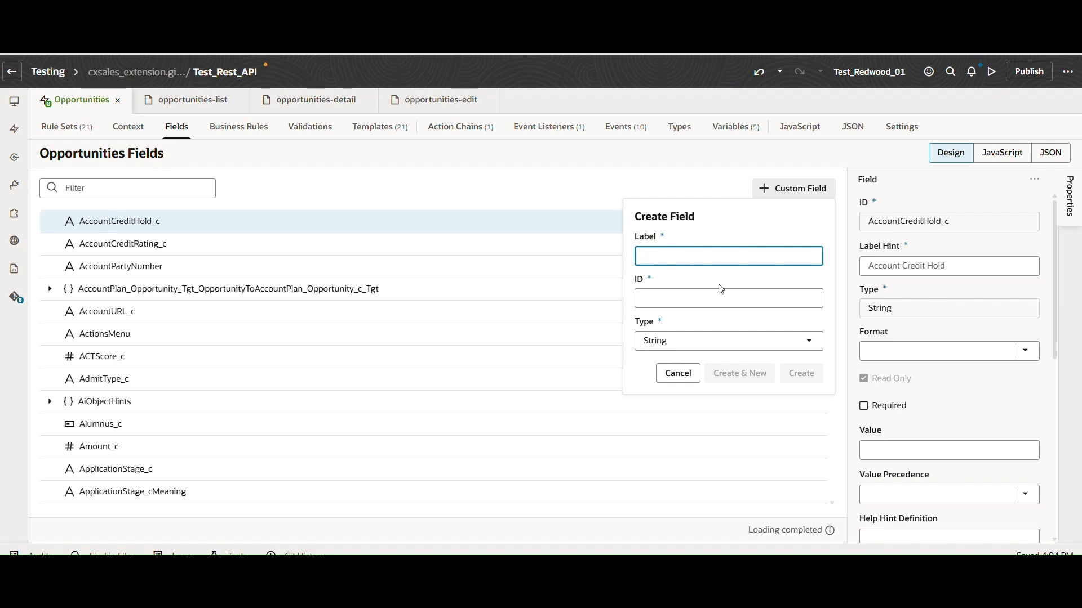
pyautogui.click(675, 376)
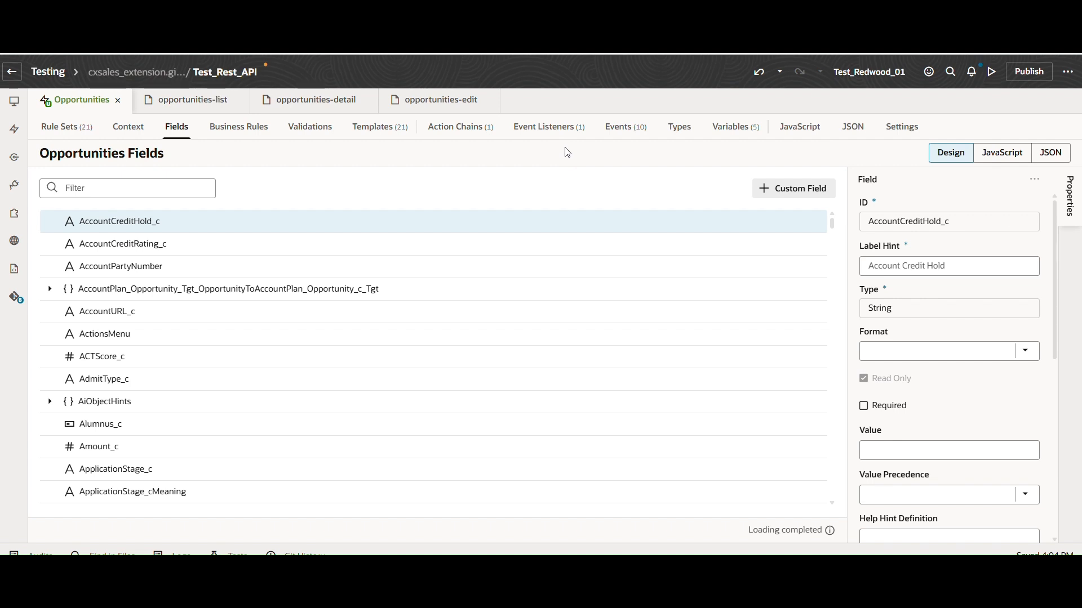